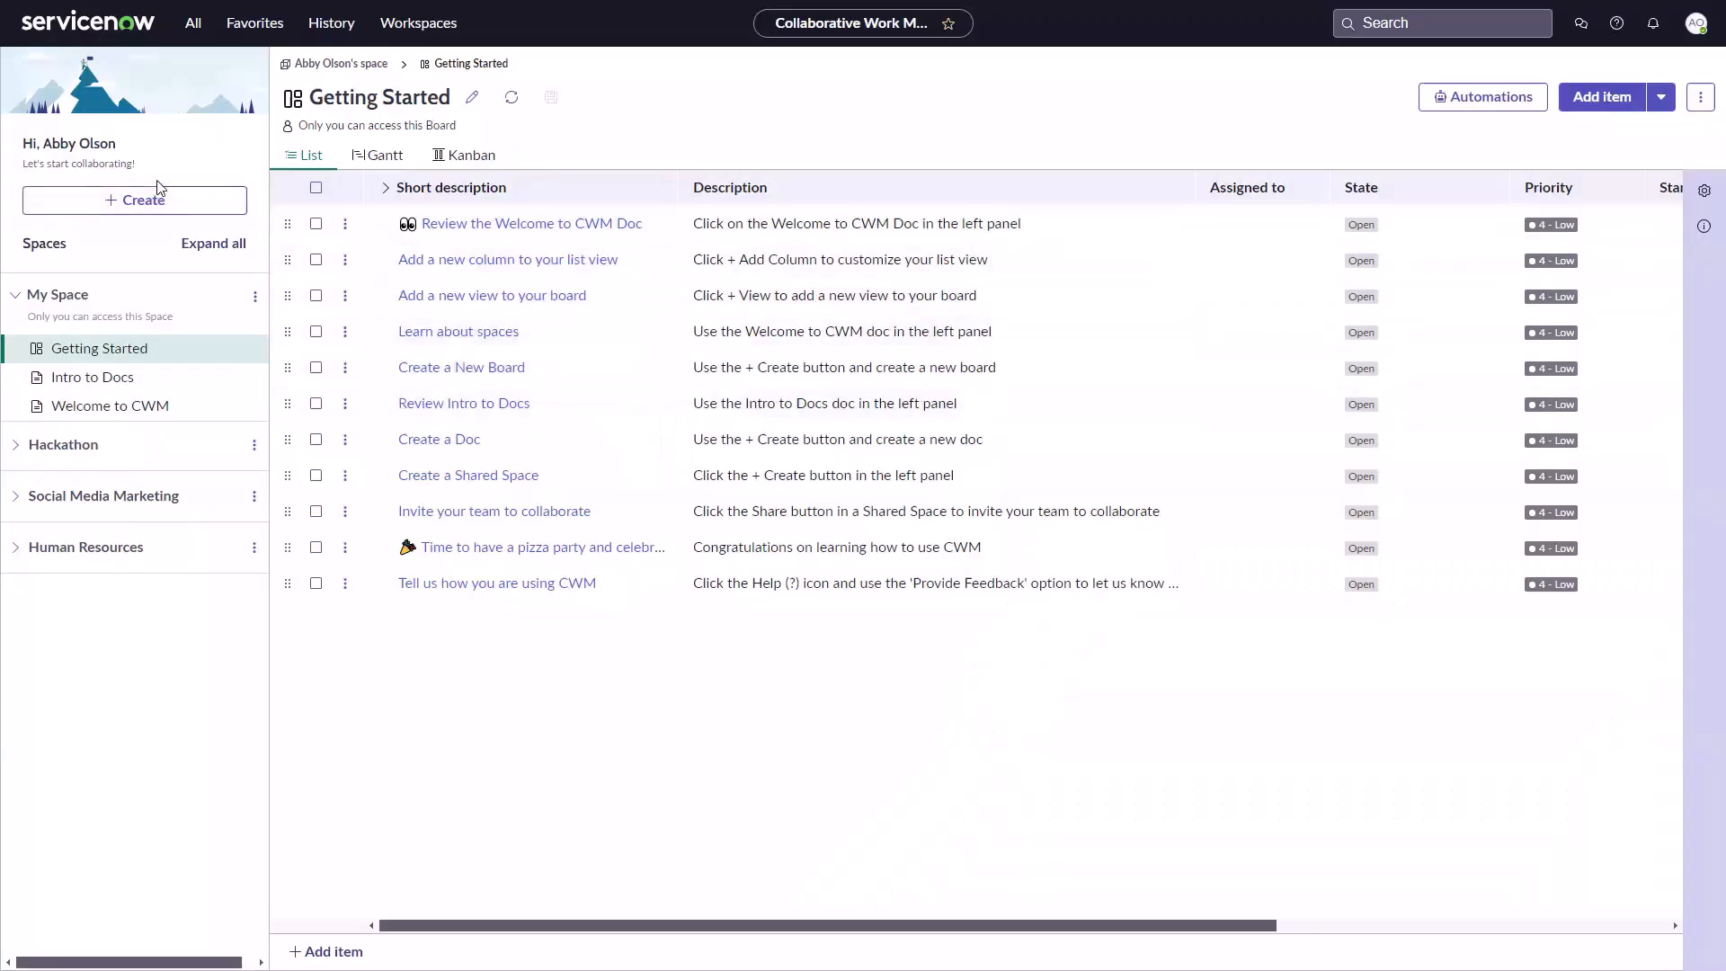
Create a new space named Community Volunteering Day
left_click(223, 203)
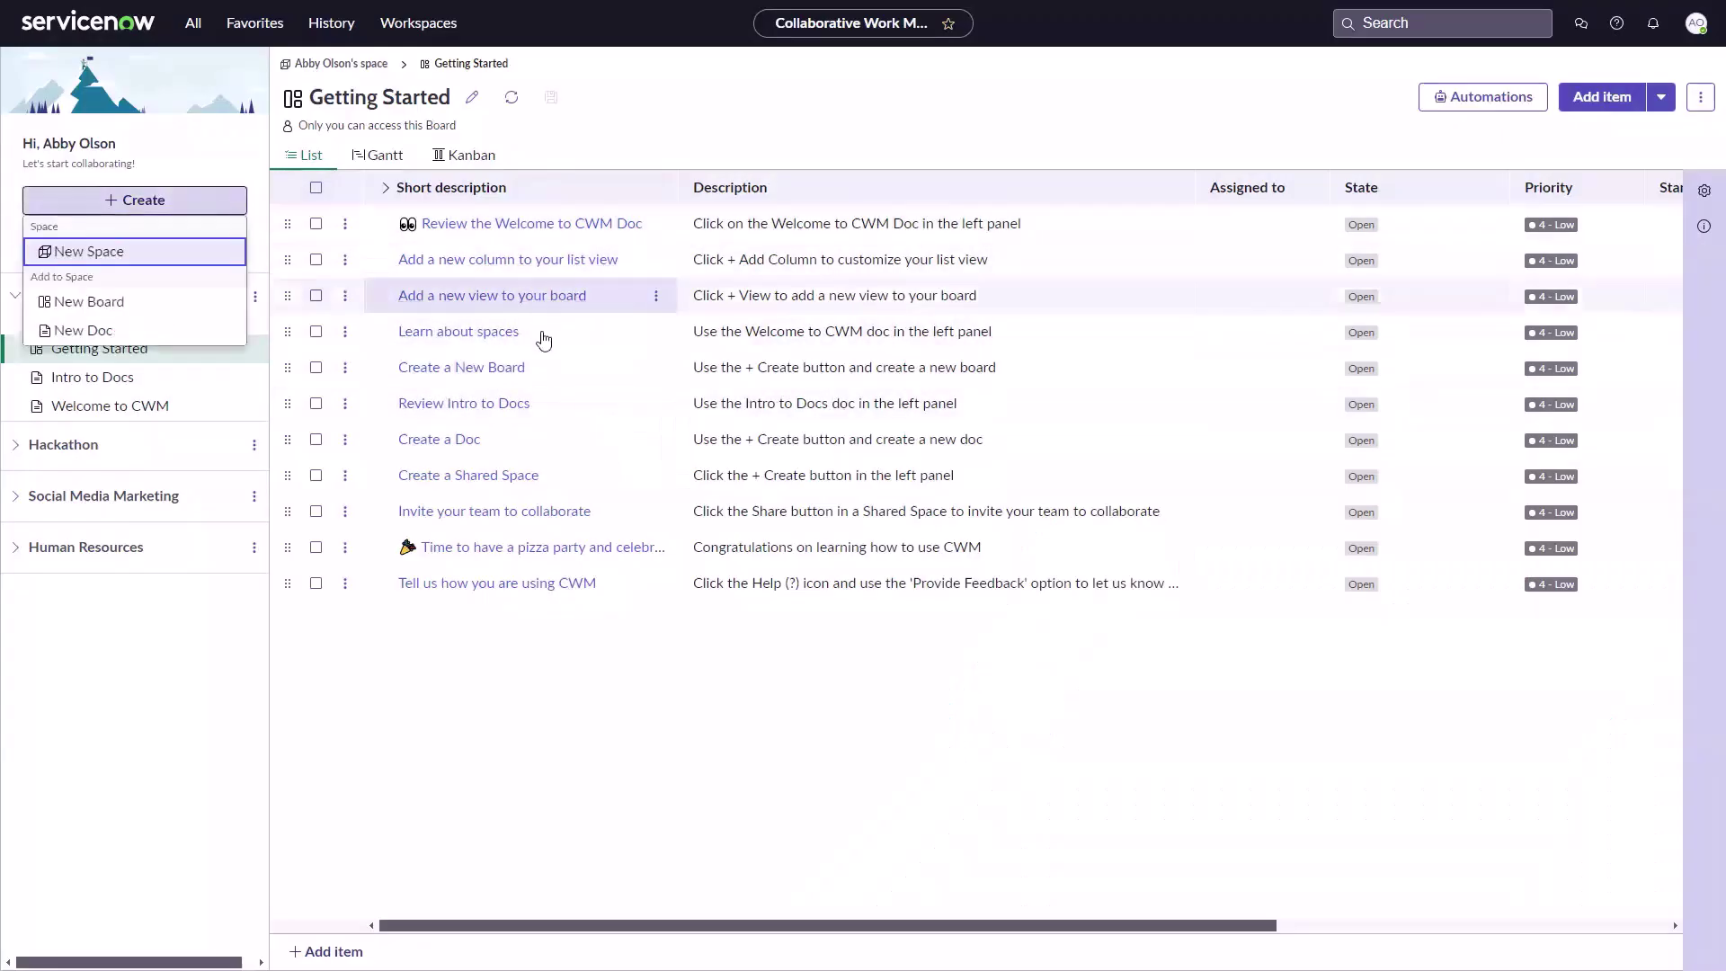
left_click(232, 251)
left_click(710, 489)
type("Community Volunteering Day")
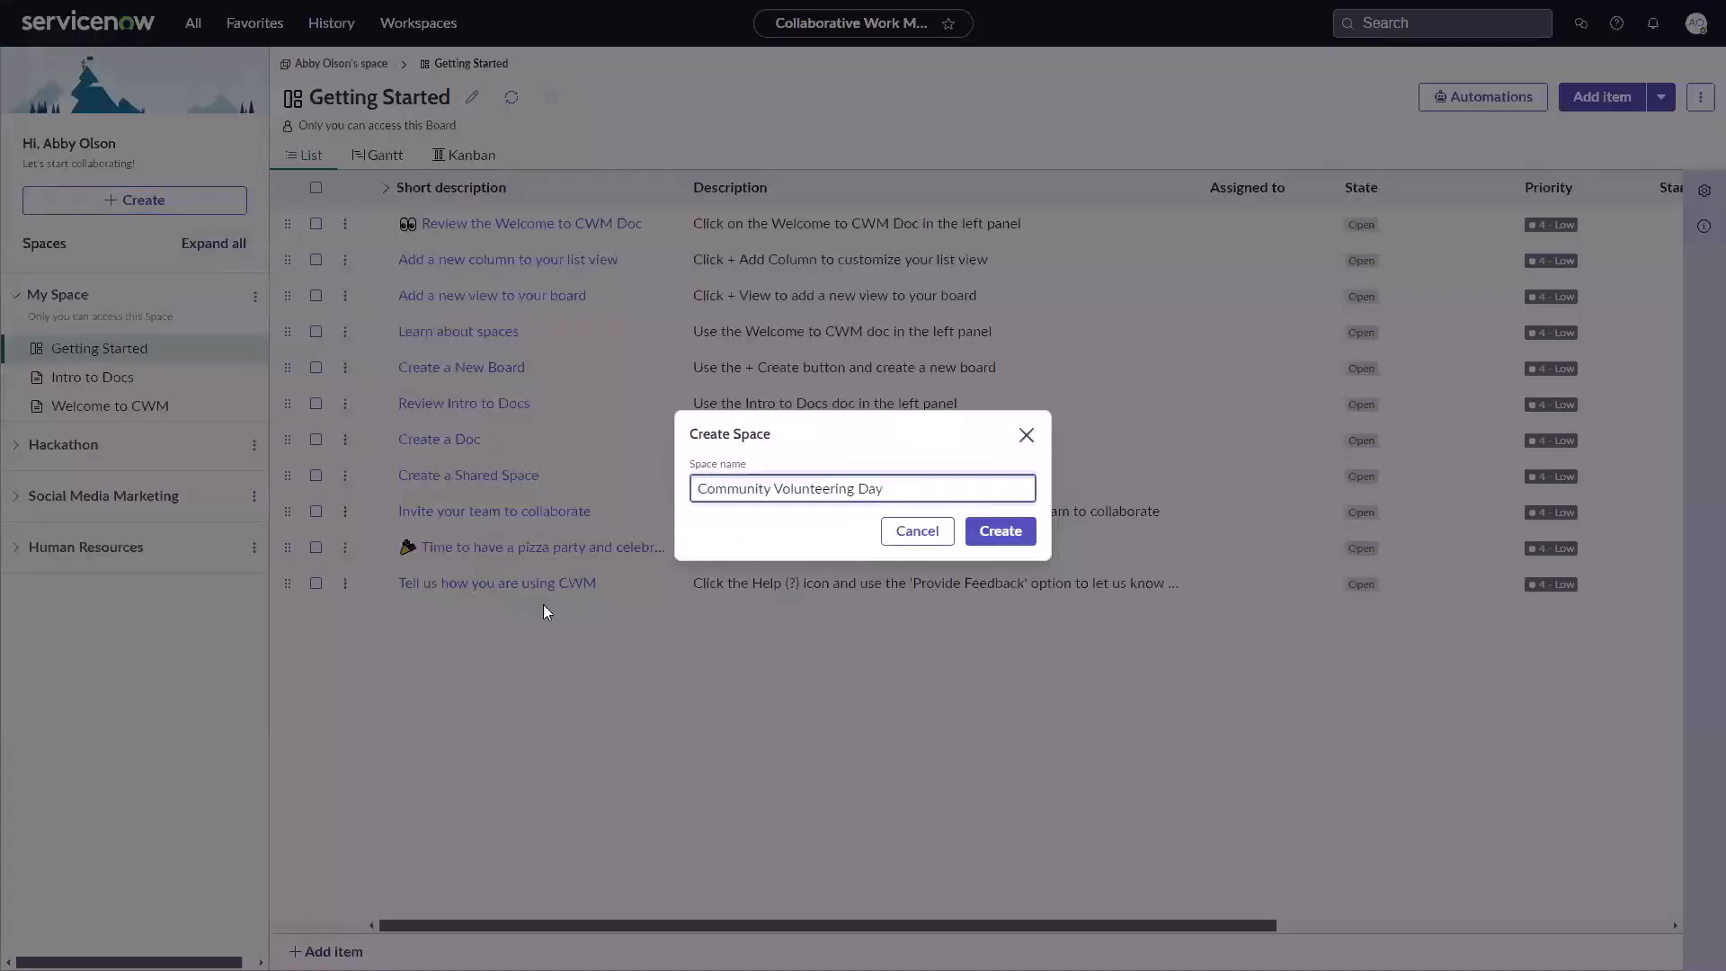
left_click(1001, 531)
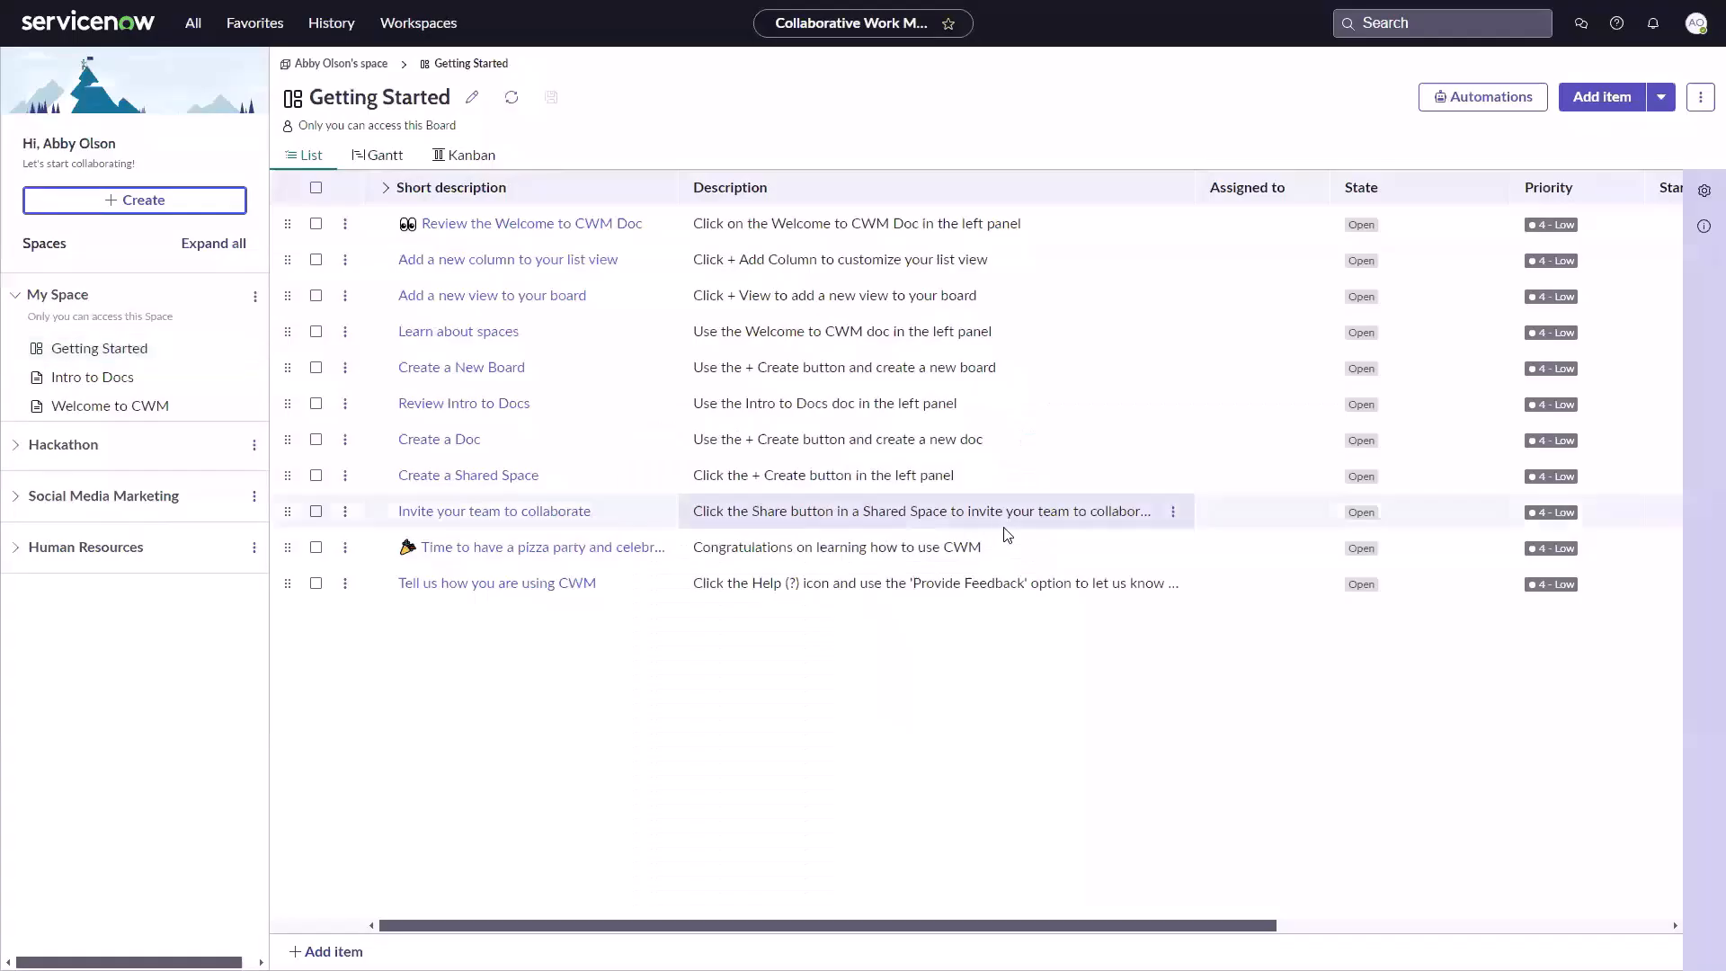
Start a board named Volunteer Day Planning in the new space
left_click(985, 570)
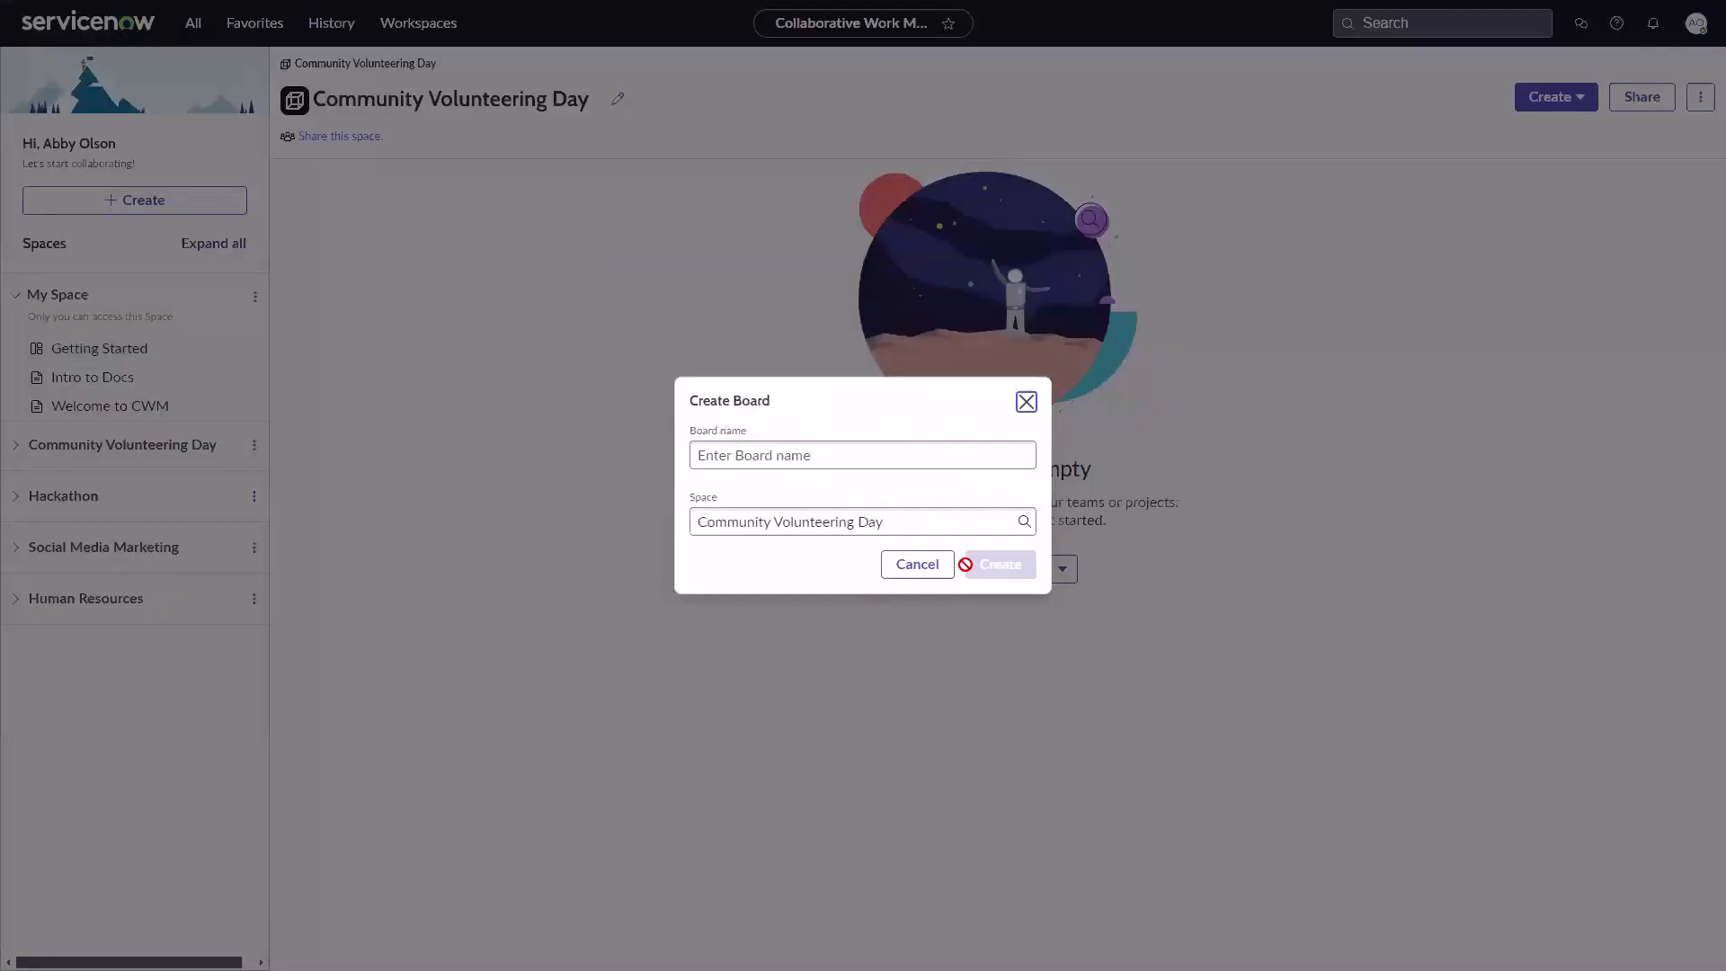
left_click(861, 459)
type("Volunteer Day Planning")
Confirm the board and add the first task, Identify Volunteer Opportunities, with its assignee
left_click(1002, 564)
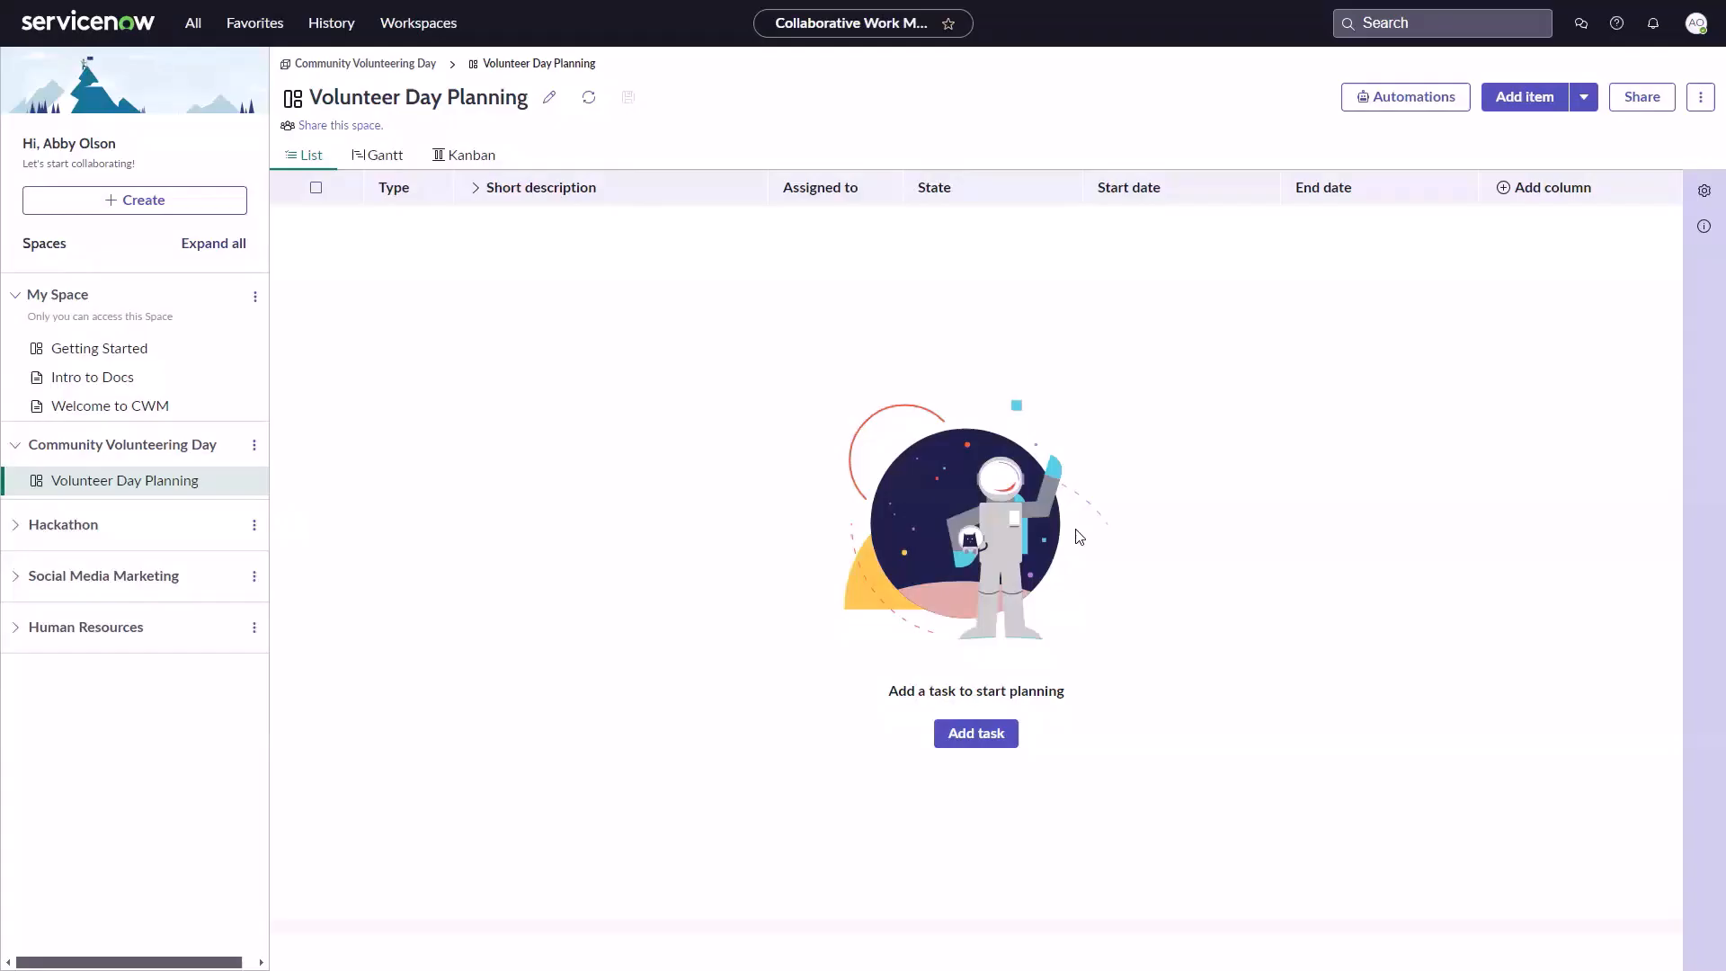
left_click(977, 733)
type("Identify Volunteer Opportunities")
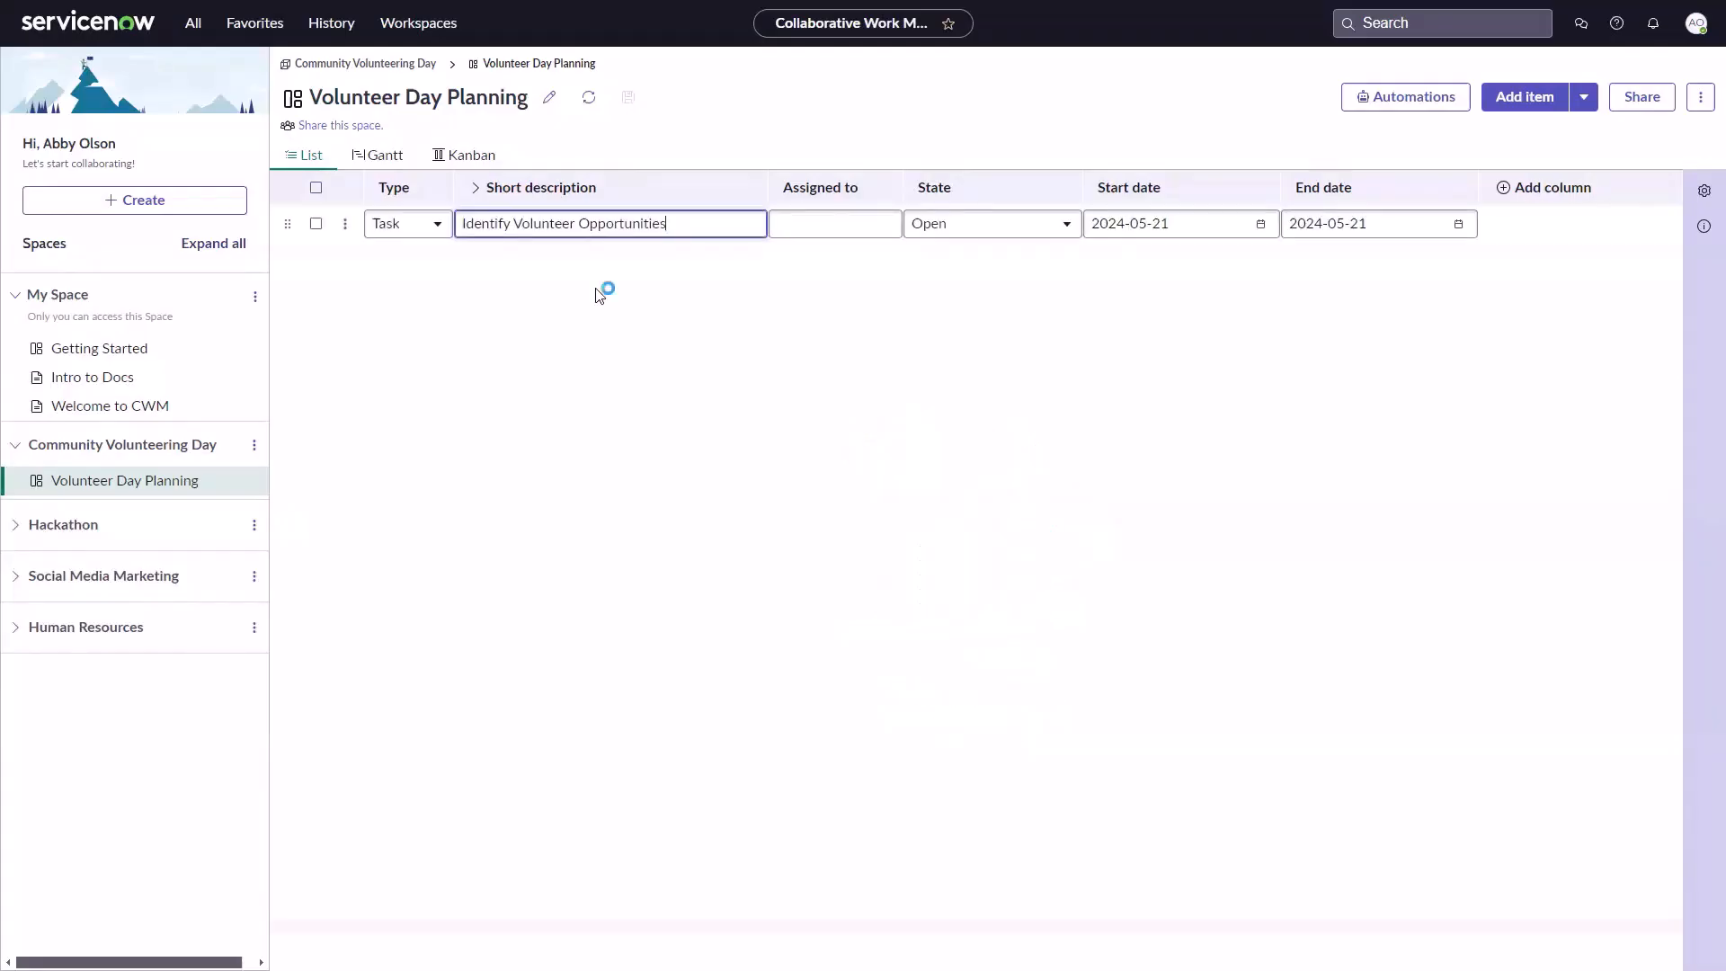
left_click(827, 216)
type("greg")
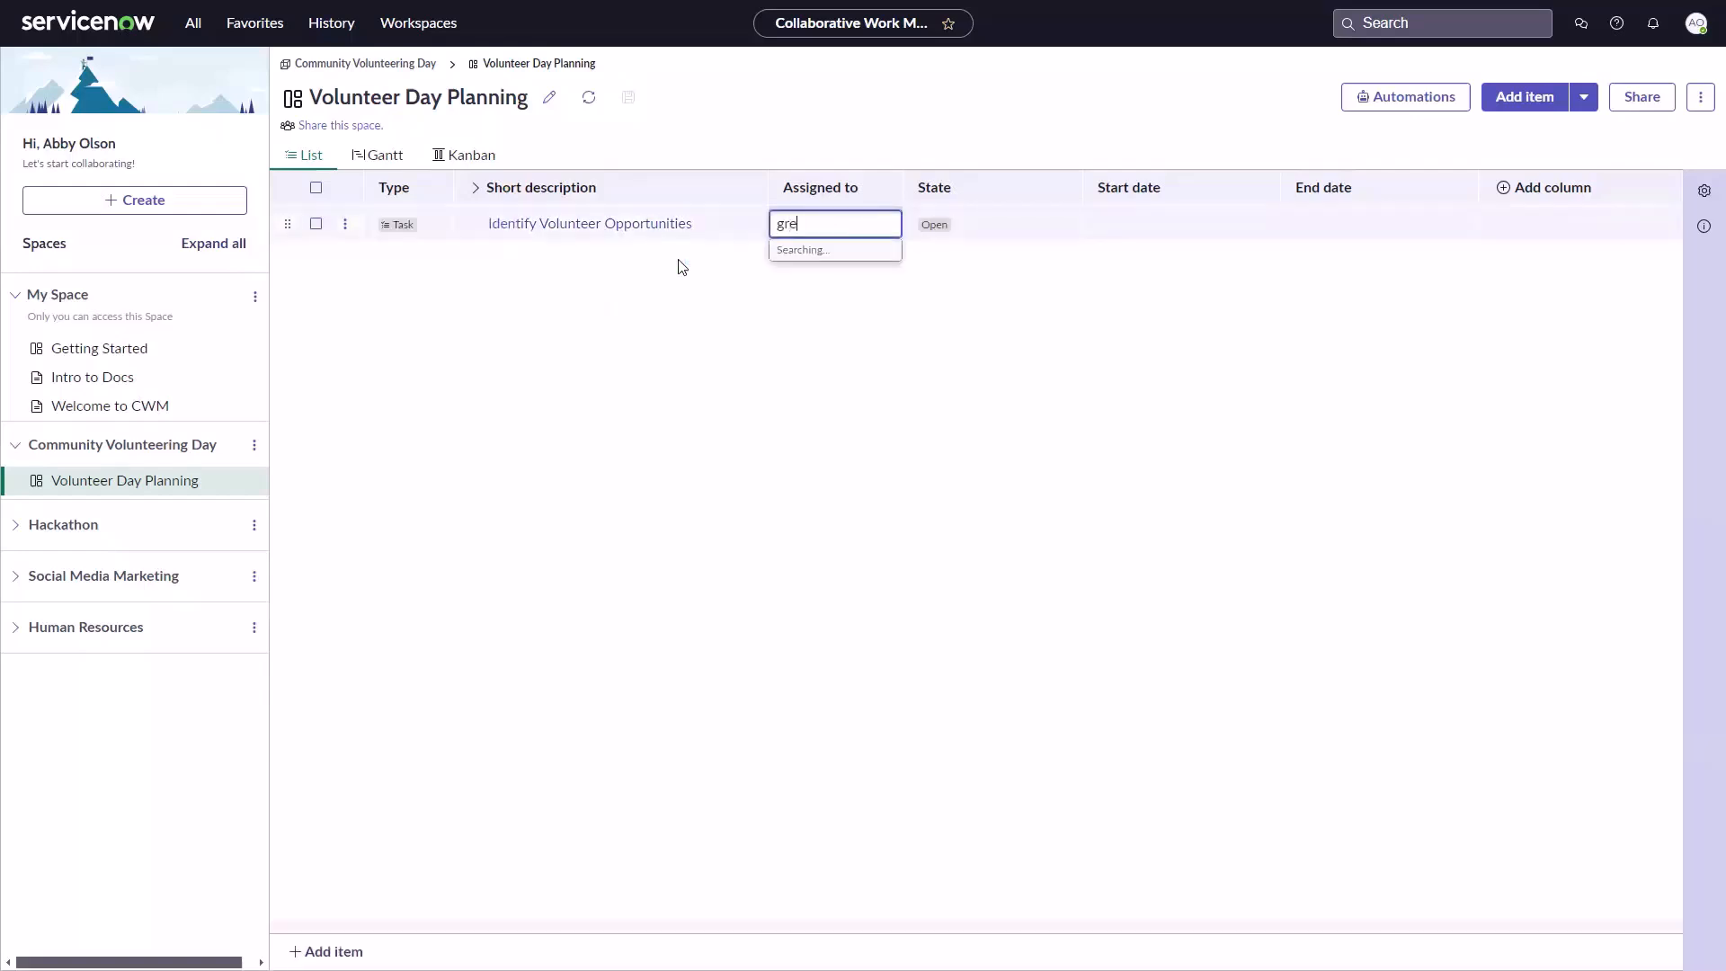
left_click(831, 285)
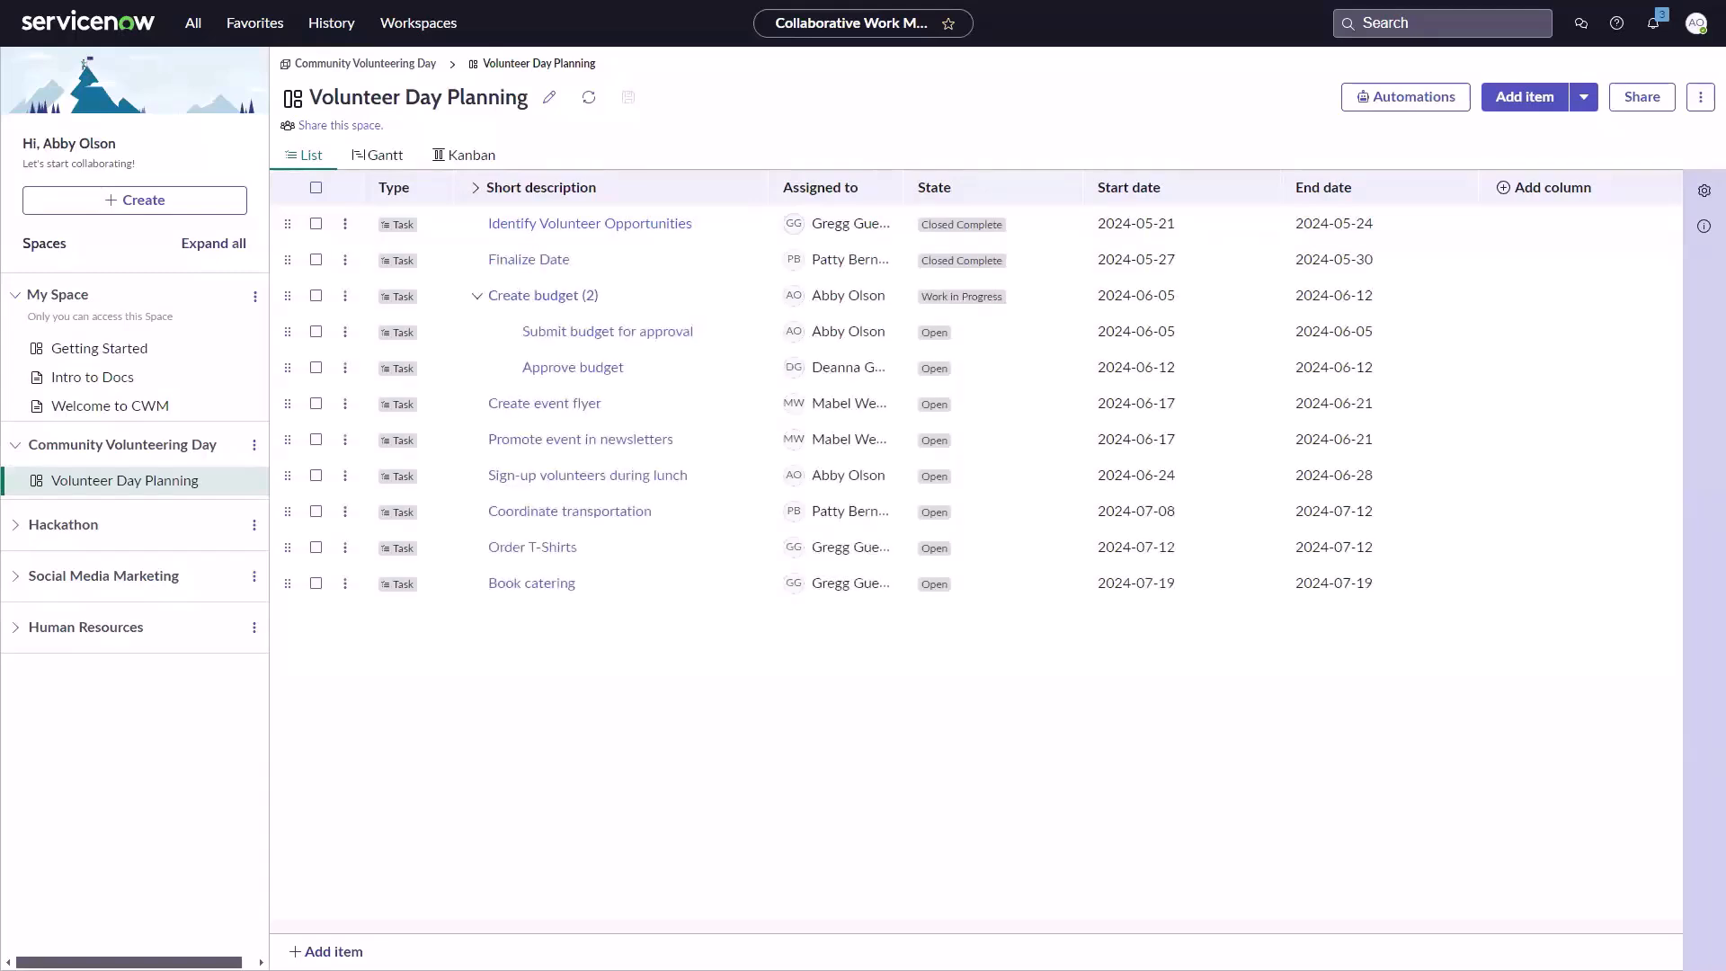
Share the space with three members as Editor and update the board's HR department and wellbeing goal
left_click(338, 126)
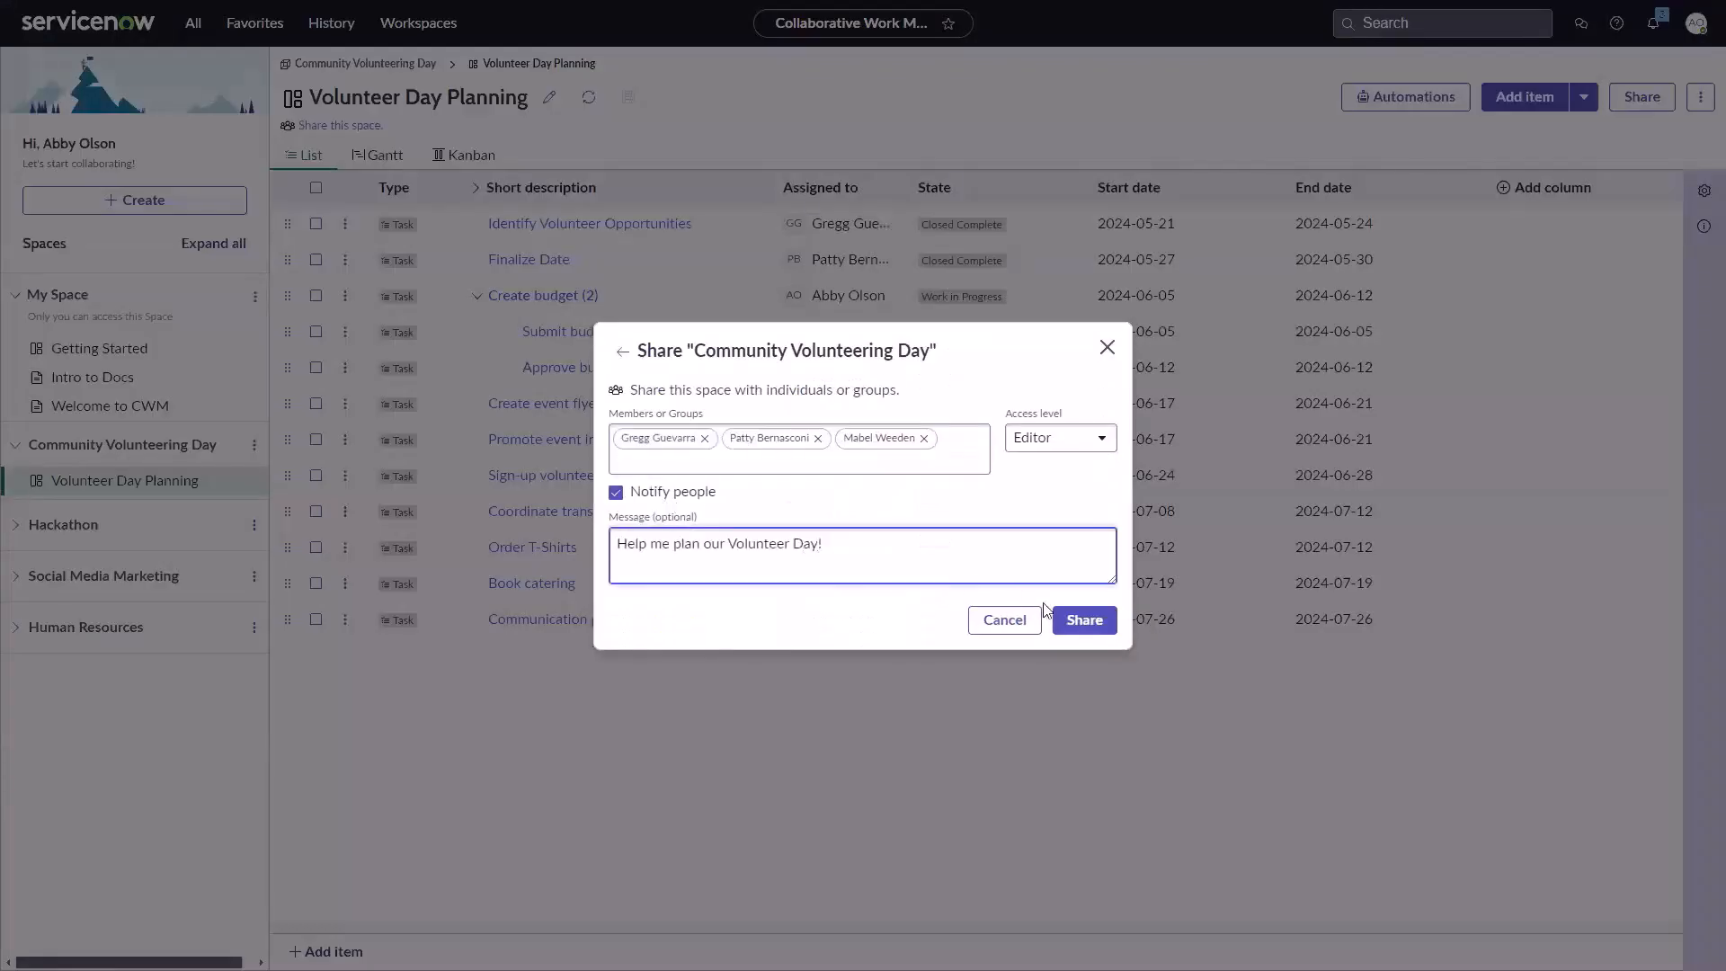
left_click(1085, 620)
left_click(548, 97)
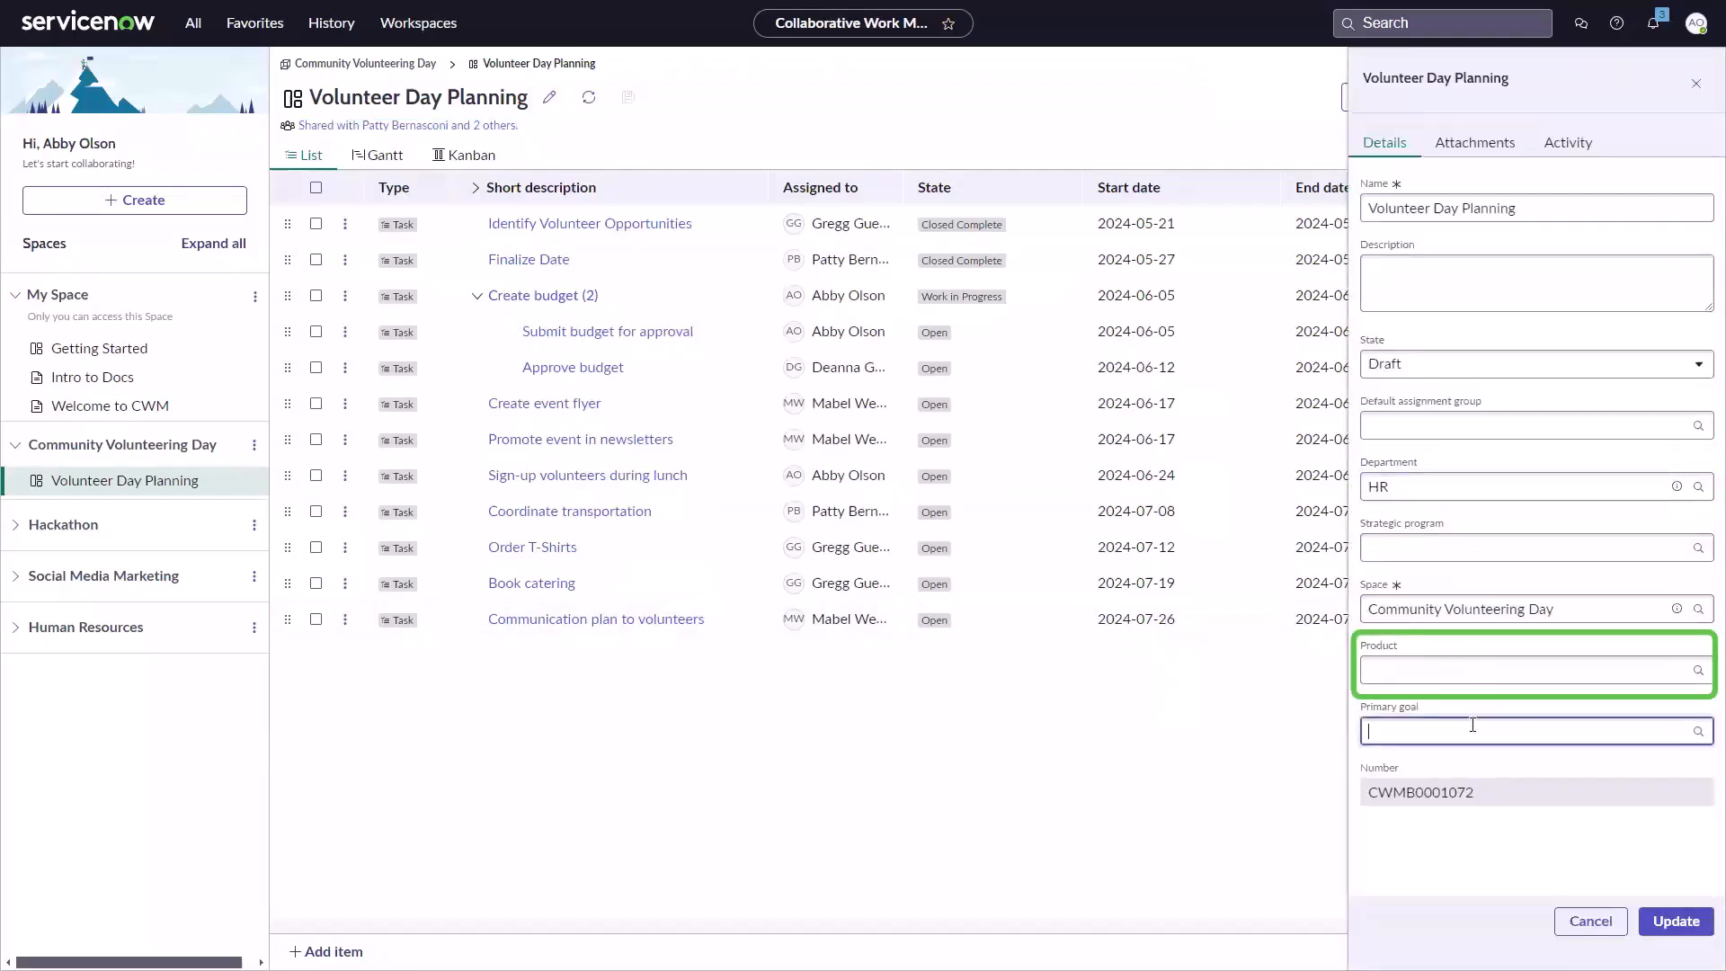
left_click(1675, 921)
Add a custom Event item type with a flag icon via Manage item types
left_click(1583, 98)
left_click(1565, 177)
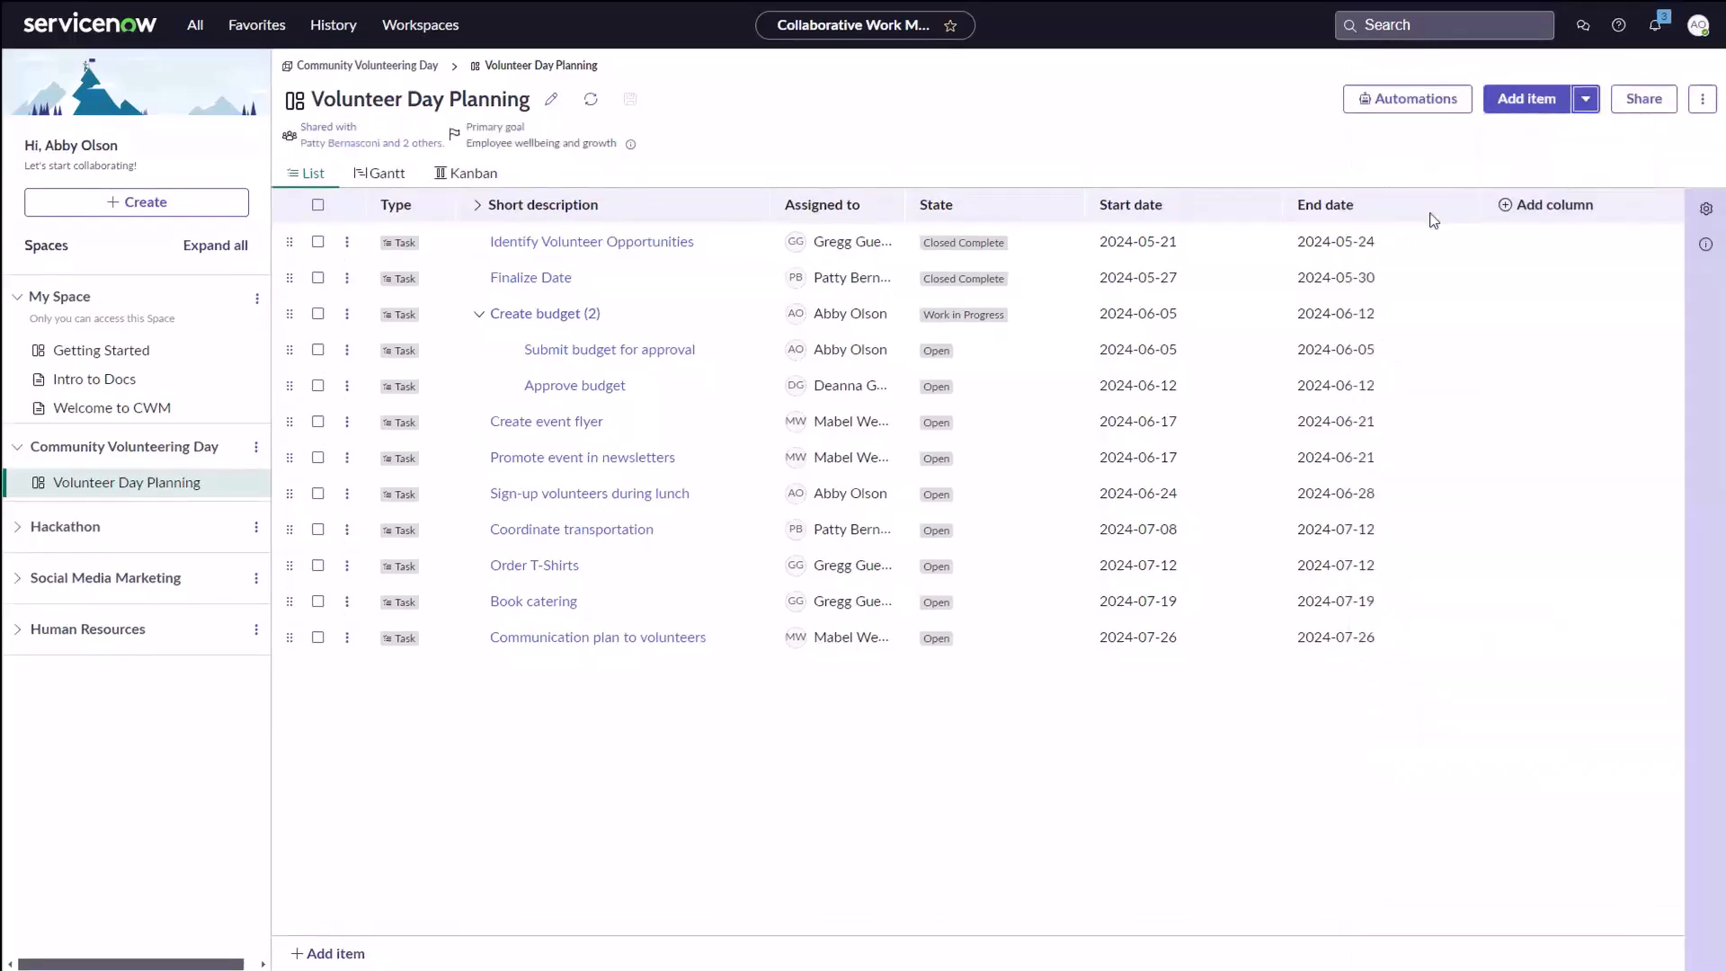
left_click(687, 558)
type("Event")
left_click(651, 549)
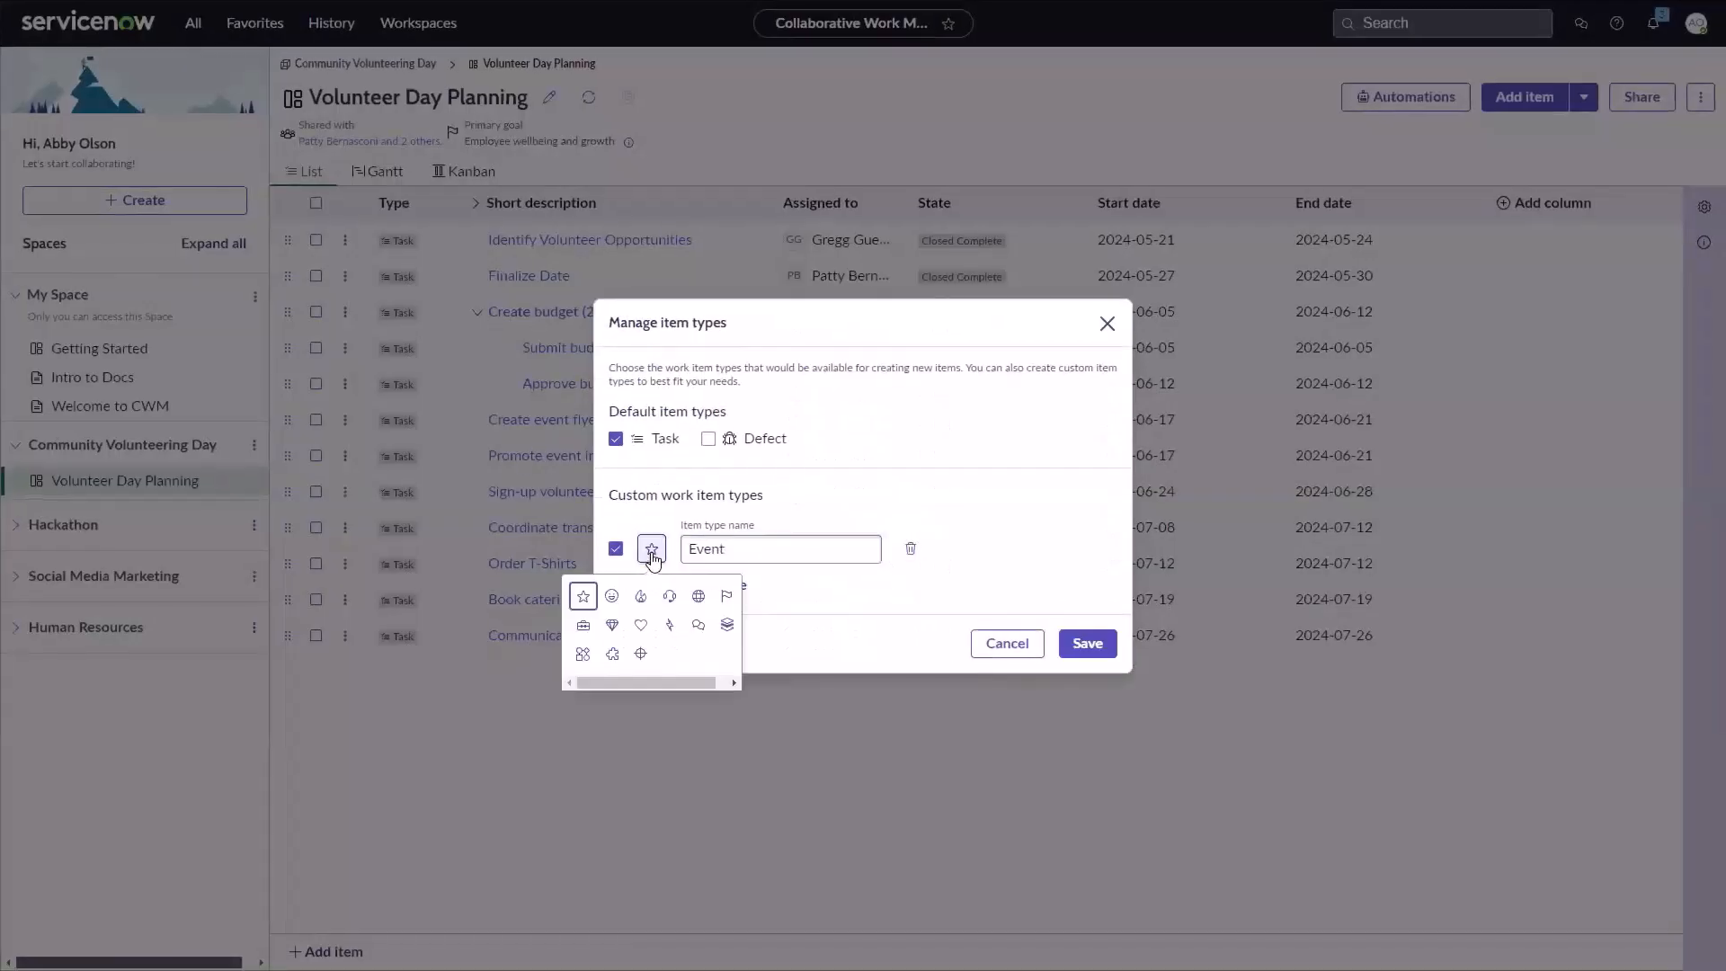
left_click(727, 597)
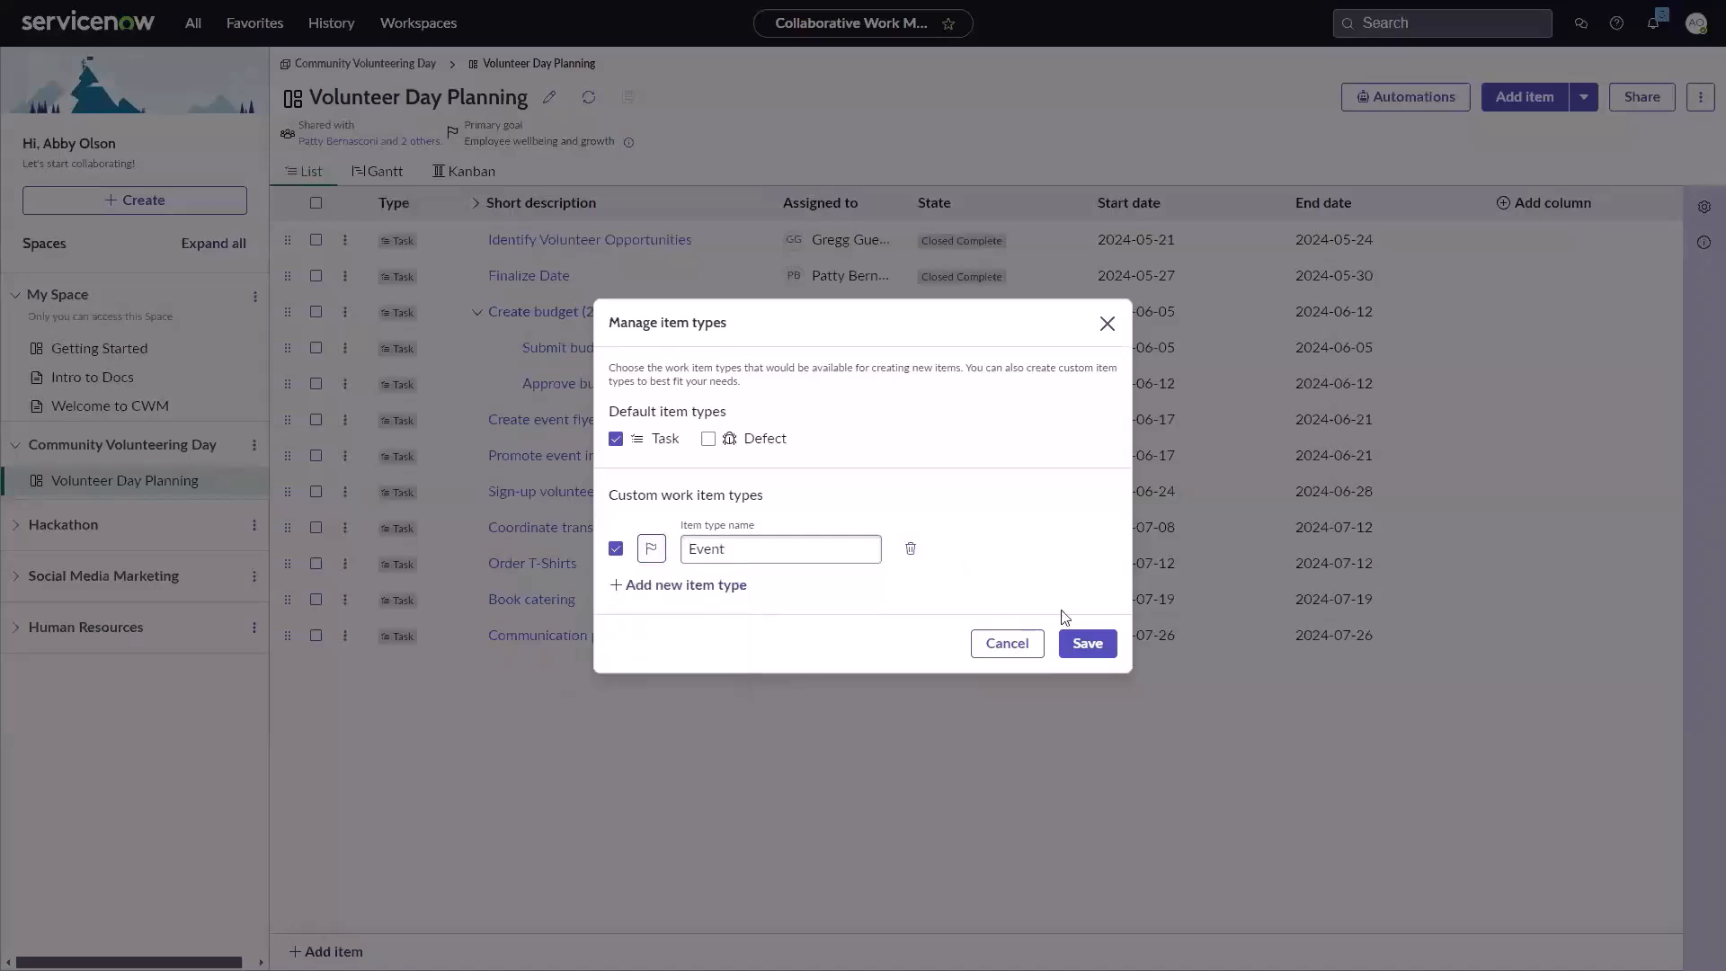
left_click(1087, 644)
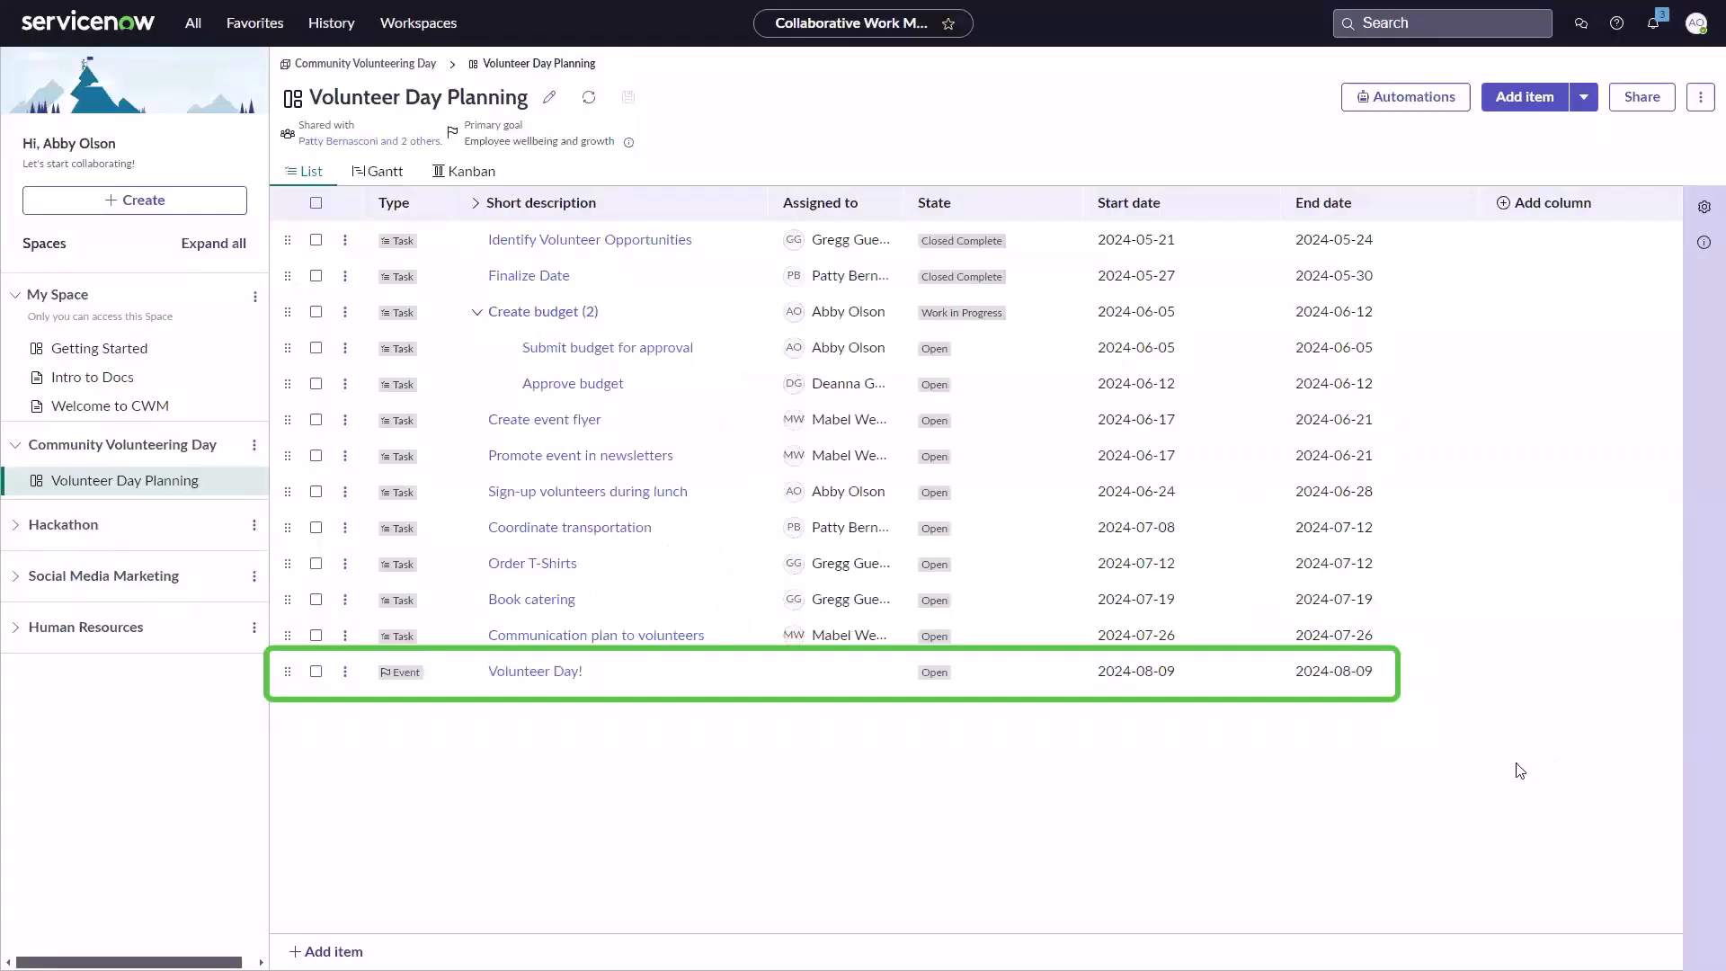
Add a Label column named Category, then begin a Department reference column
left_click(1551, 203)
left_click(1538, 431)
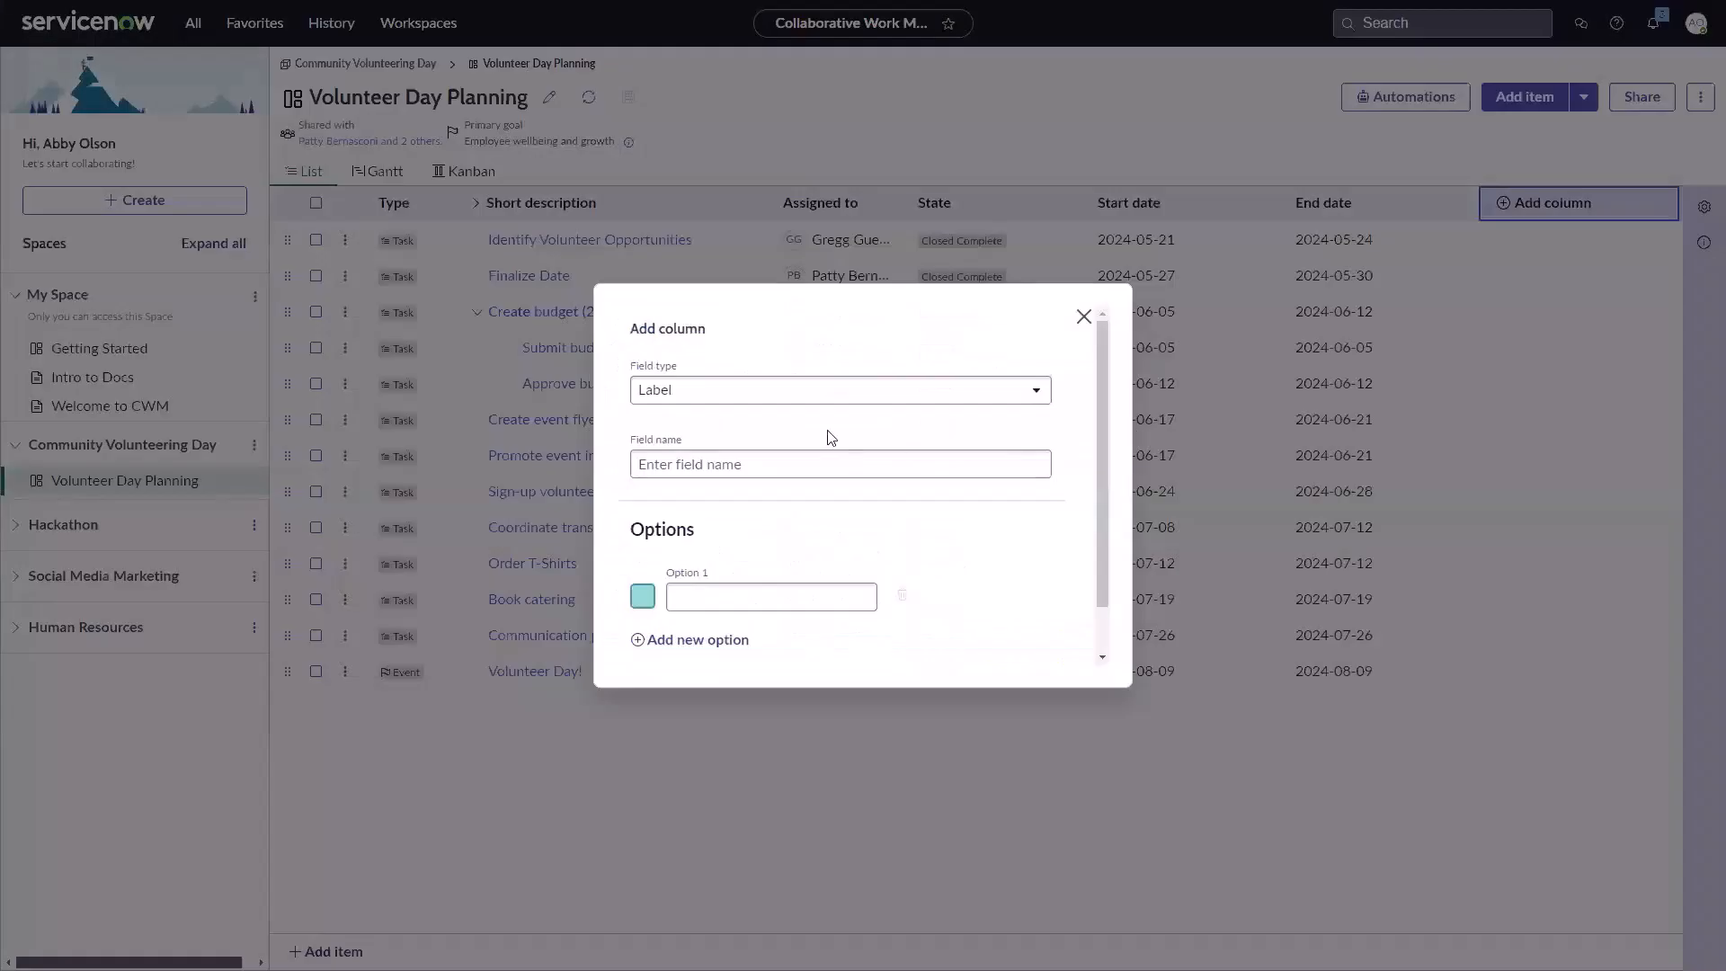
left_click(805, 463)
type("Category")
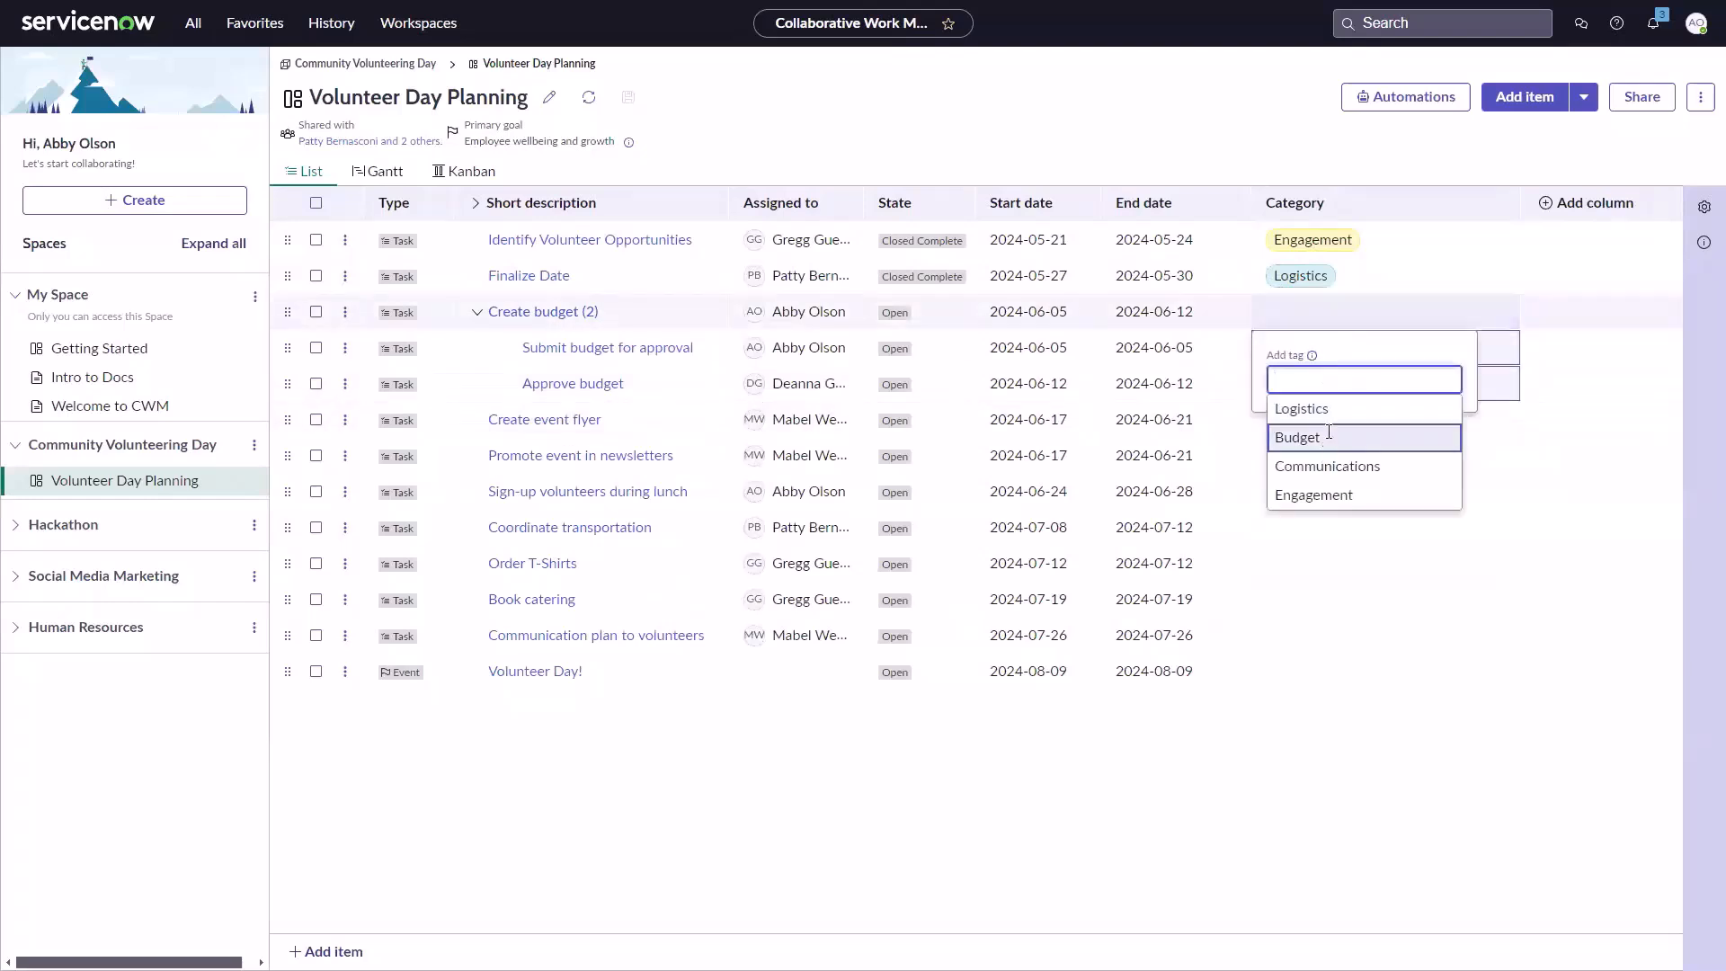
left_click(1467, 205)
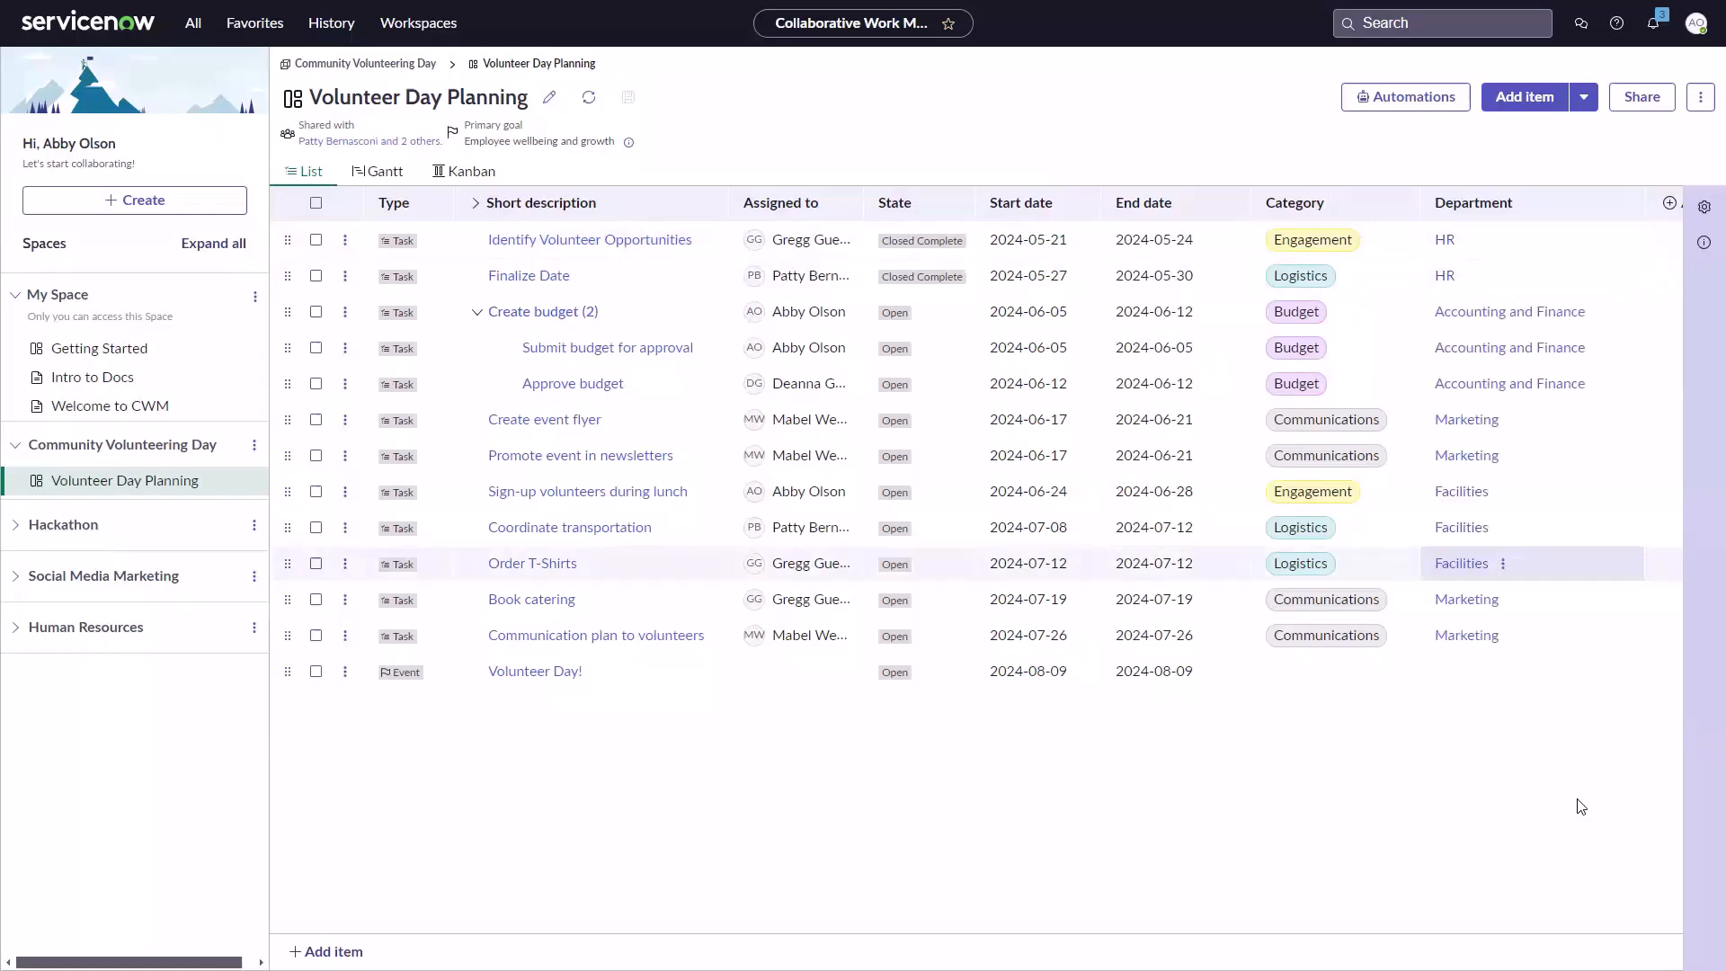
Add an automation notifying Assigned to when the End date arrives and State is Open
left_click(1402, 95)
left_click(901, 596)
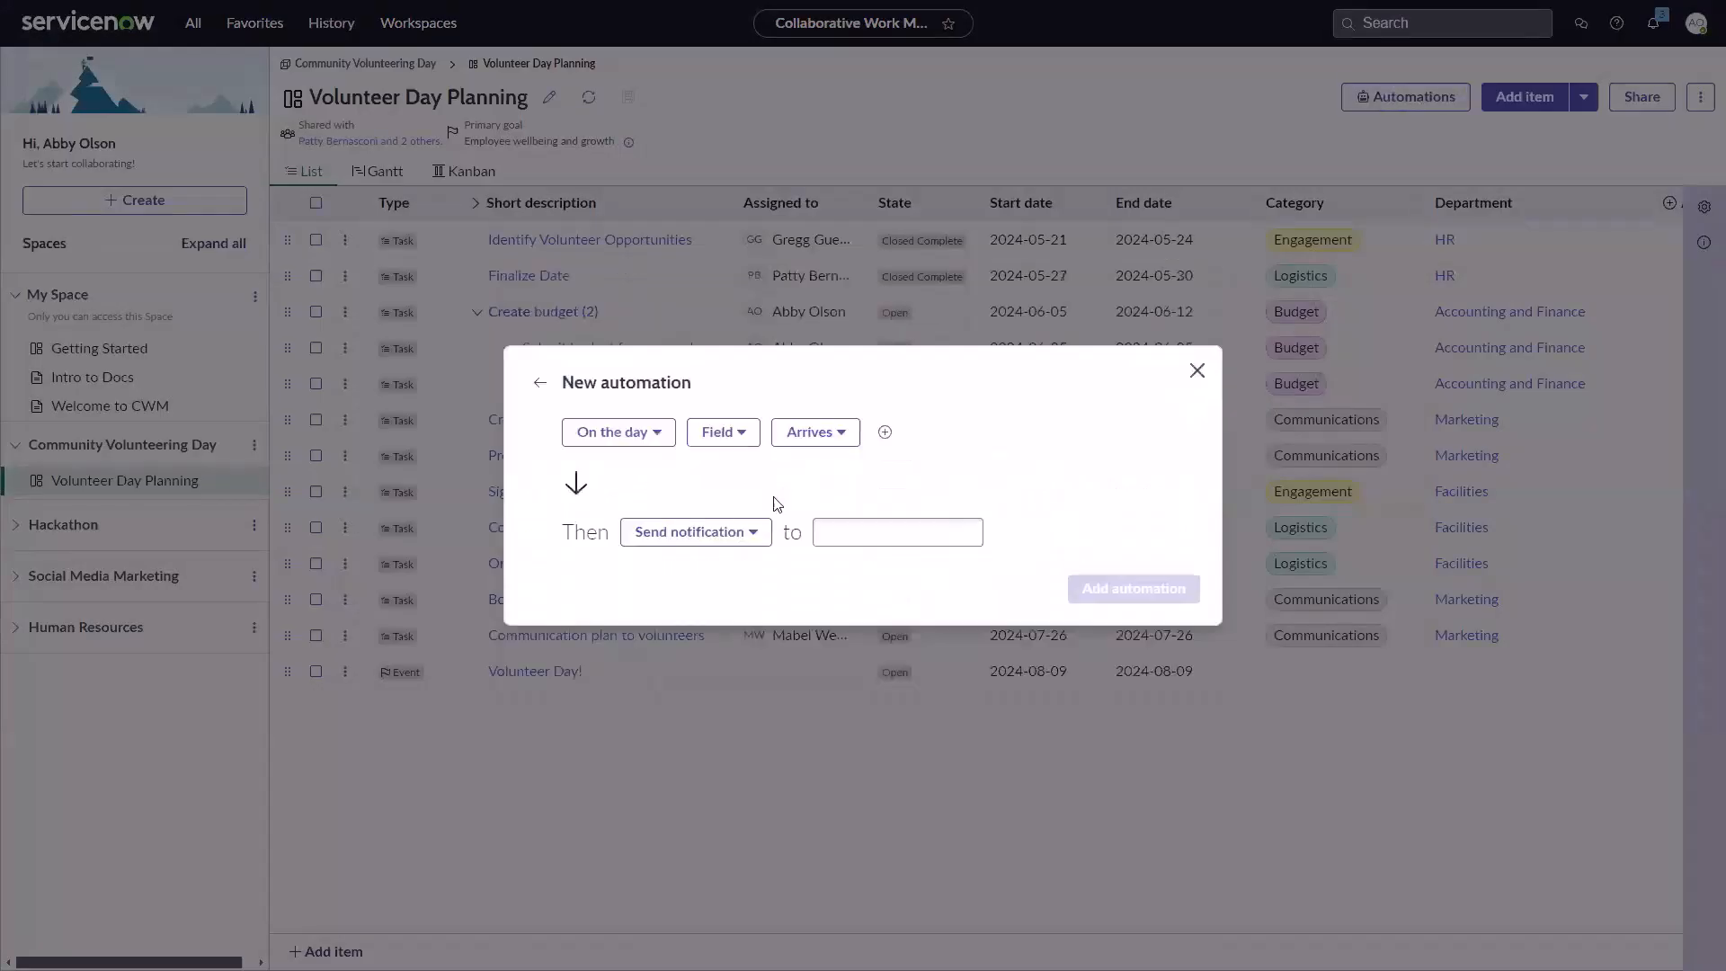
left_click(723, 432)
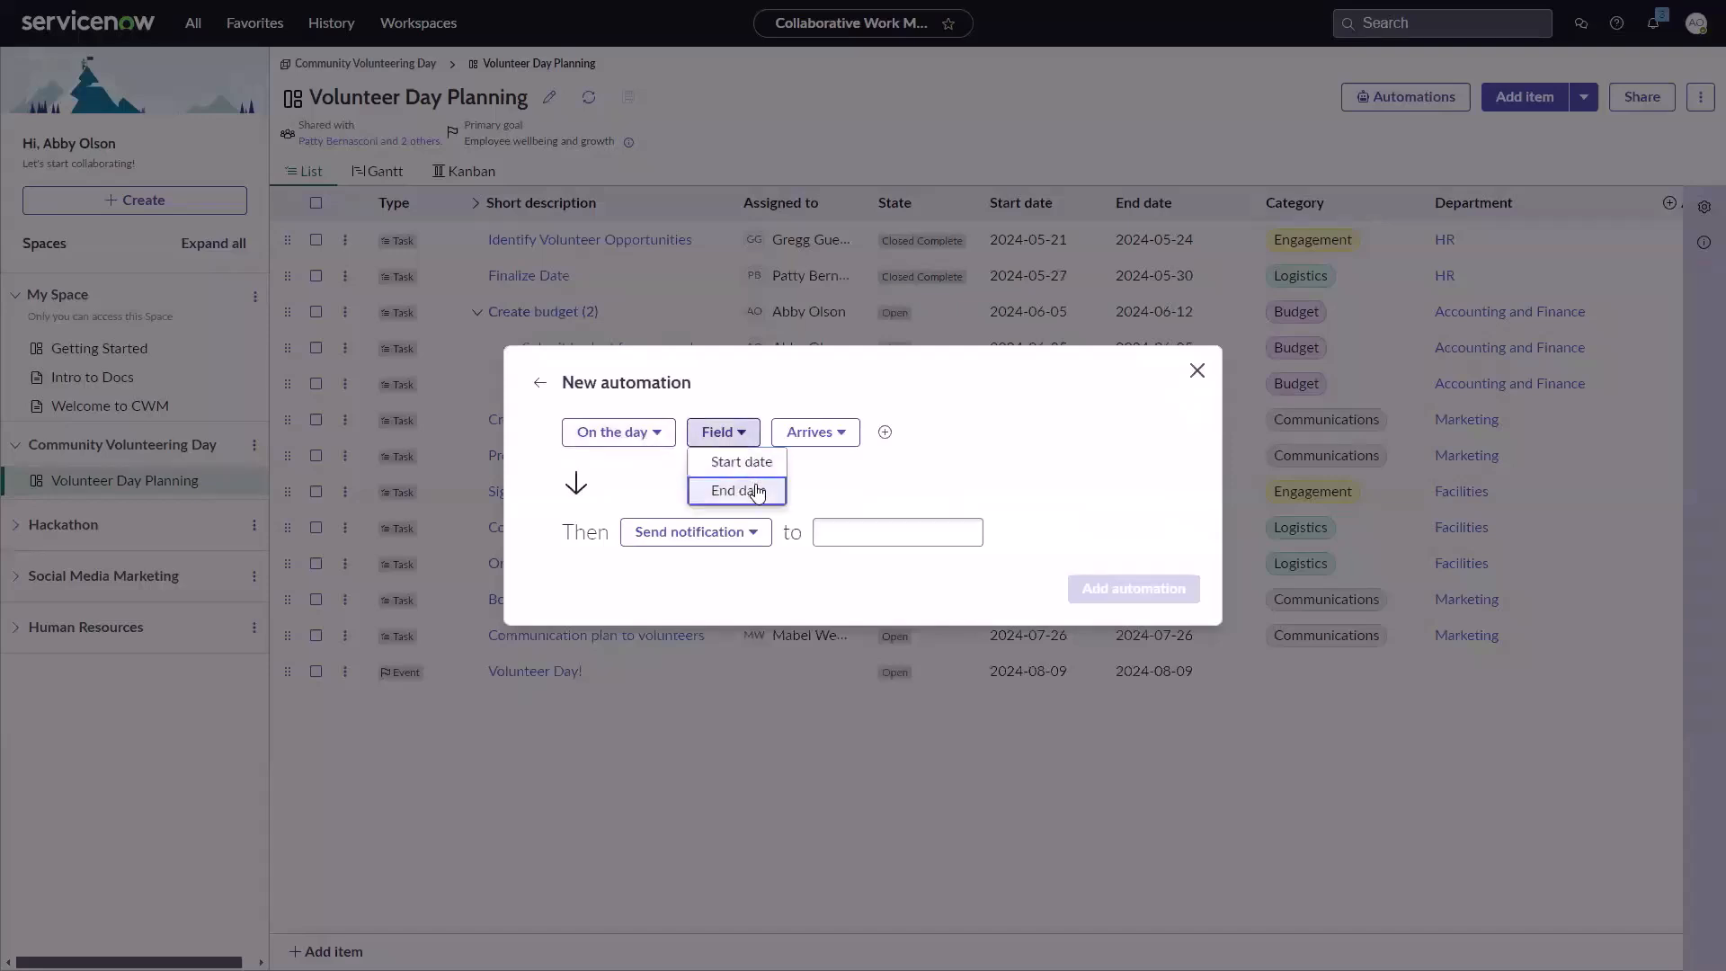
left_click(738, 490)
left_click(885, 433)
left_click(890, 568)
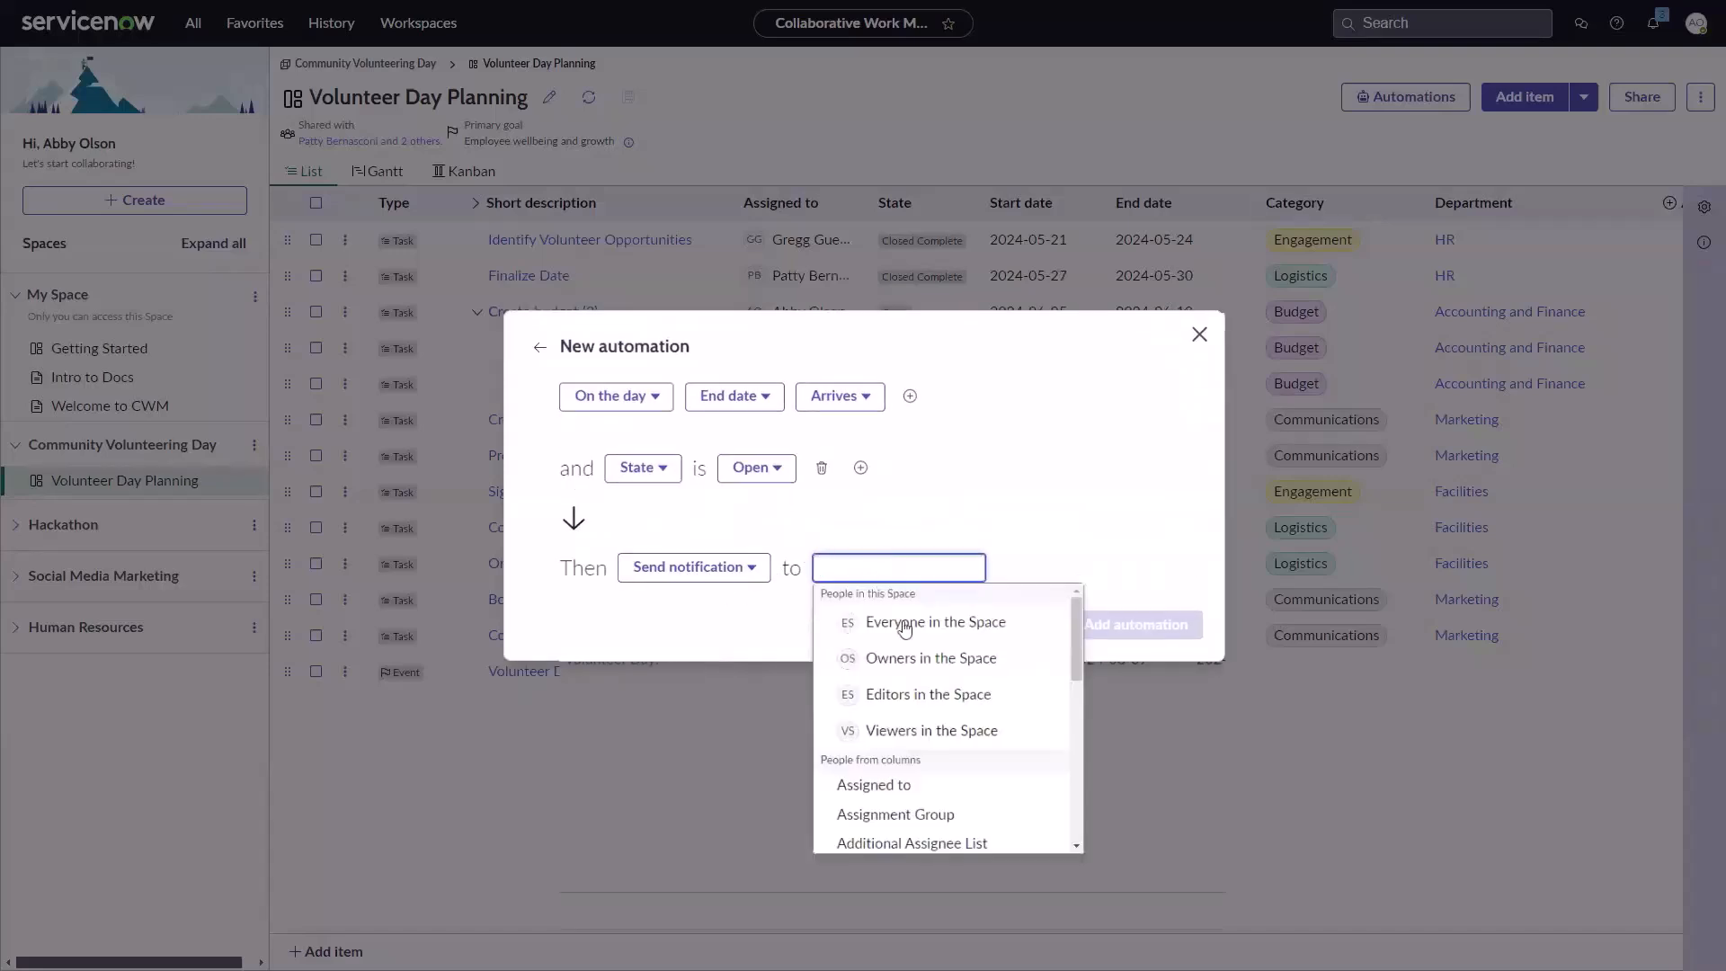
scroll(972, 730, "down", 3)
scroll(976, 739, "down", 2)
scroll(976, 739, "up", 3)
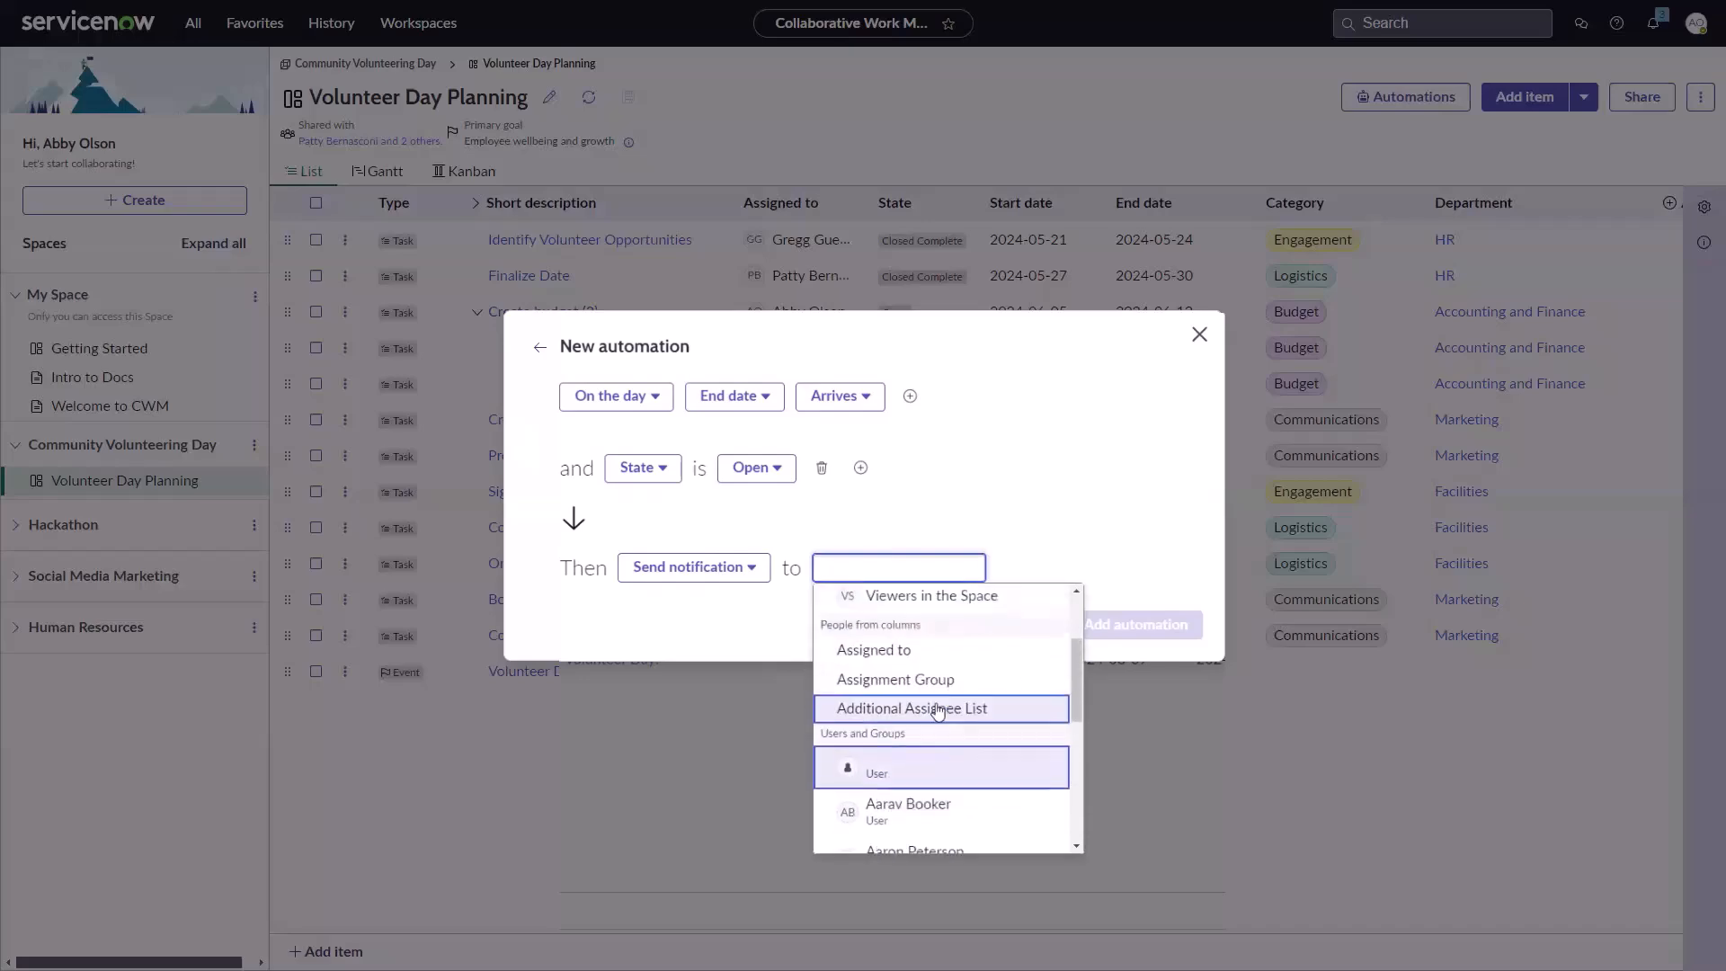
scroll(931, 712, "up", 2)
left_click(878, 701)
left_click(1137, 625)
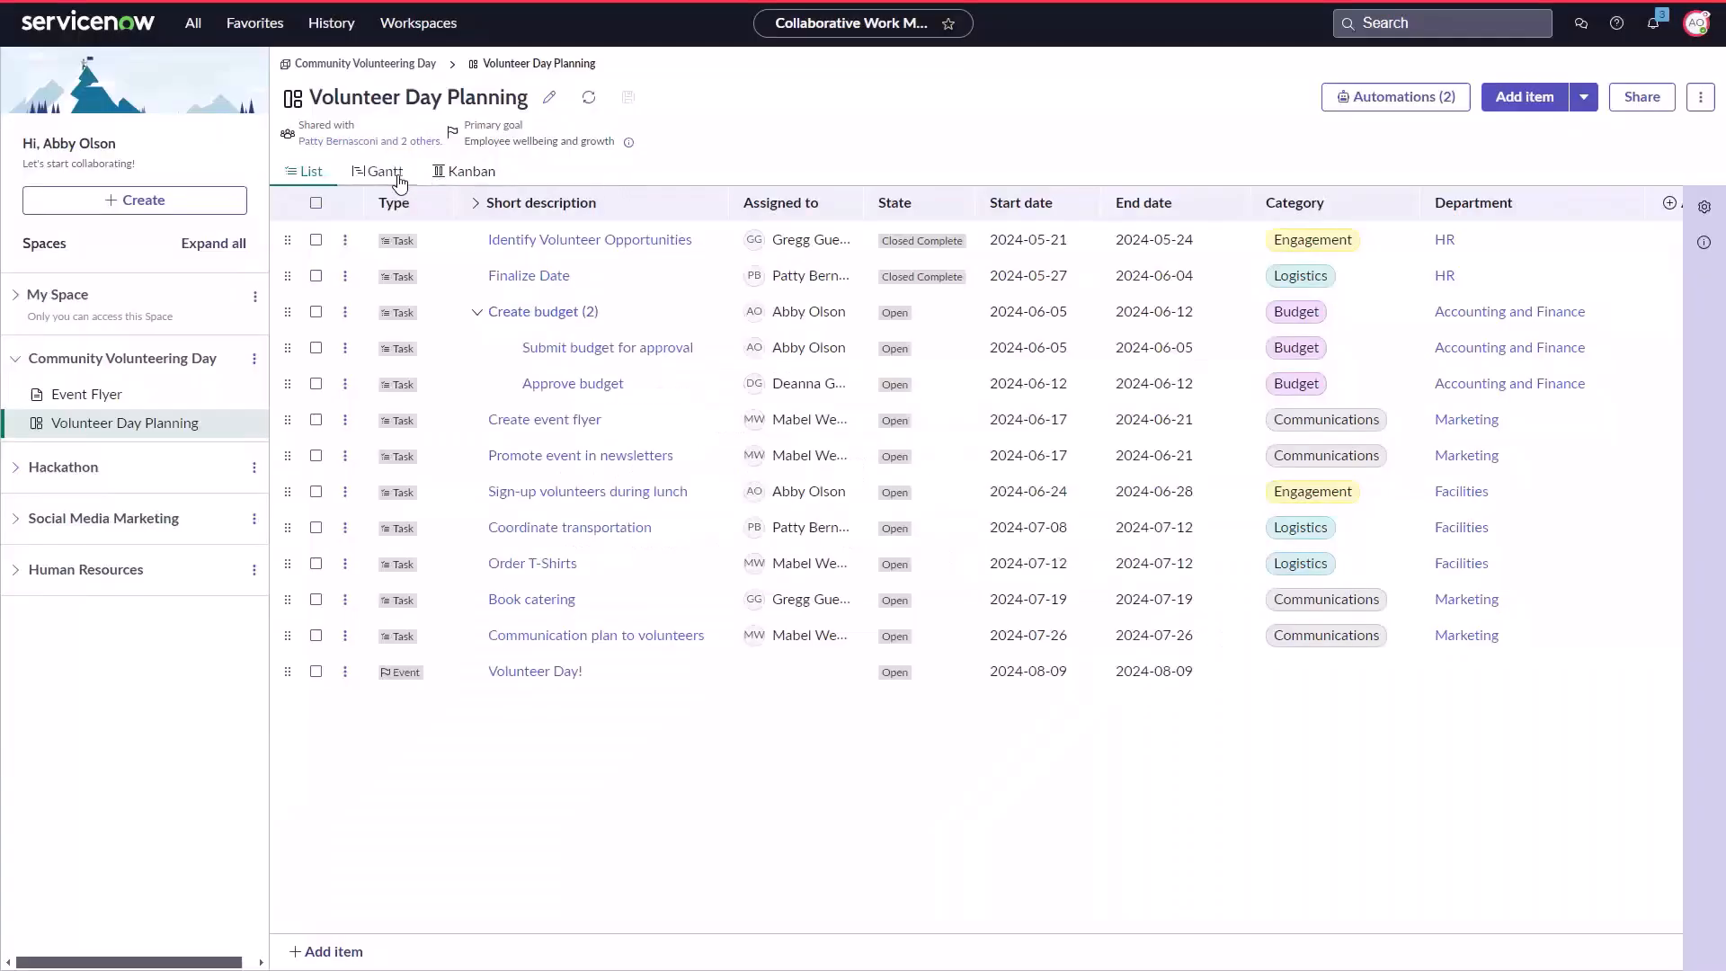
In the Gantt timeline, extend Create event flyer to end July 3
left_click(381, 173)
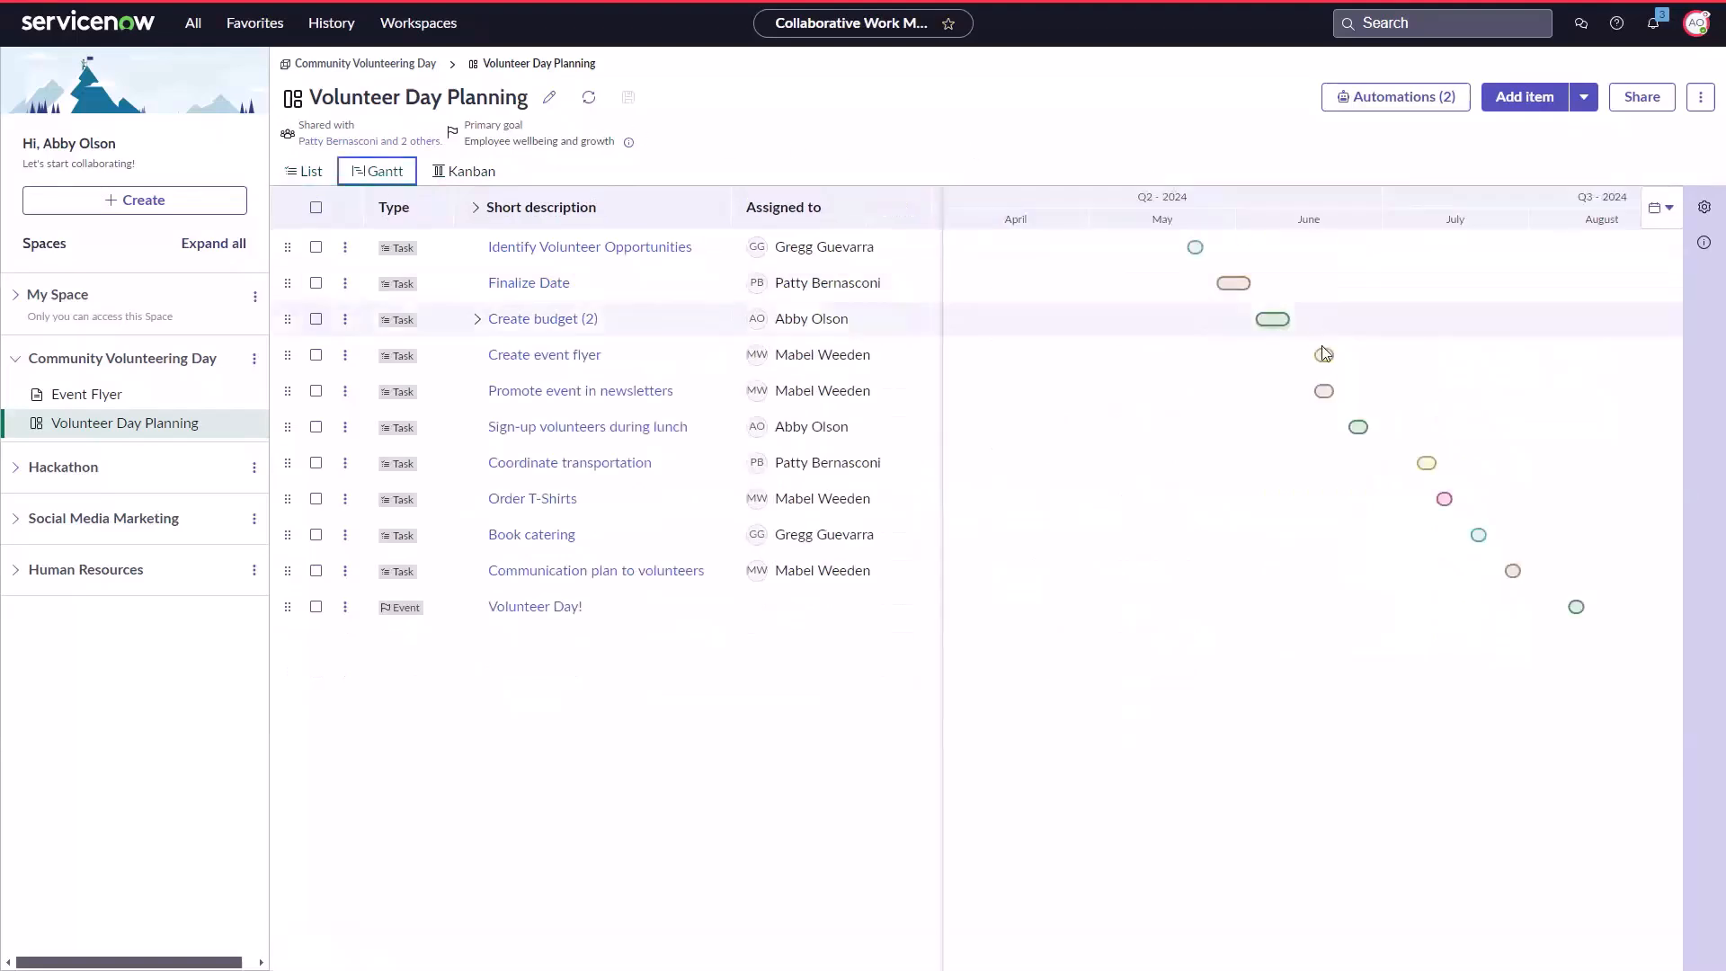
mouse_move(1322, 355)
left_click_drag(1335, 355, 1395, 356)
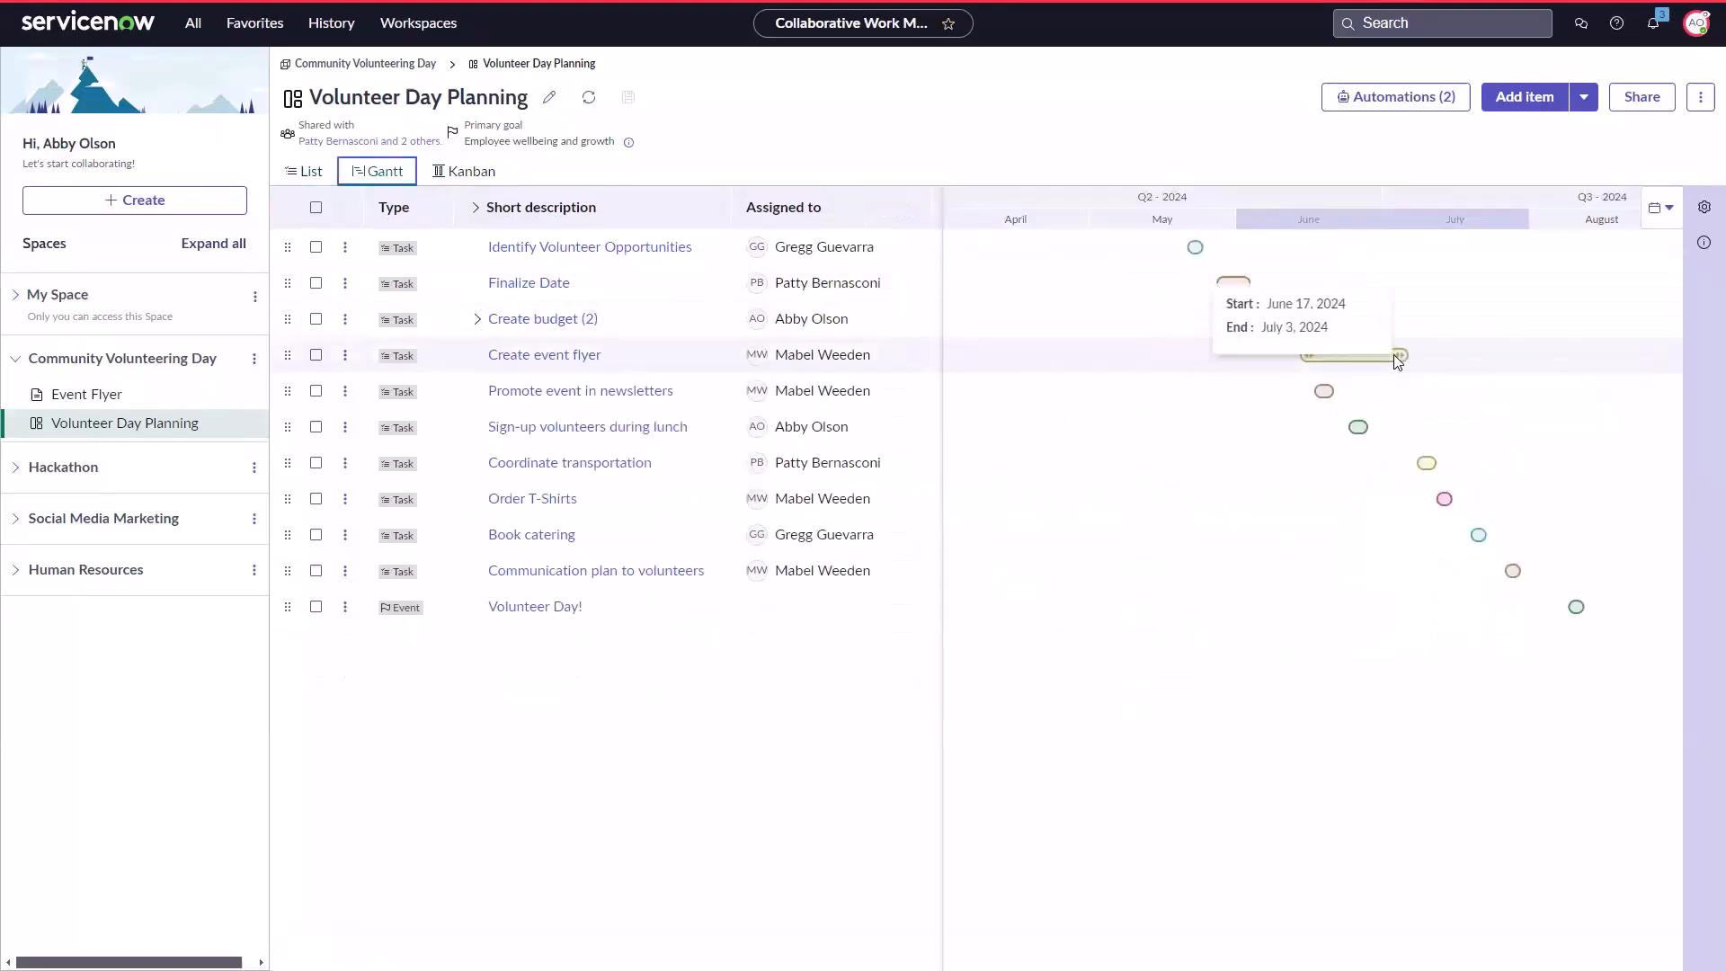
left_click(470, 171)
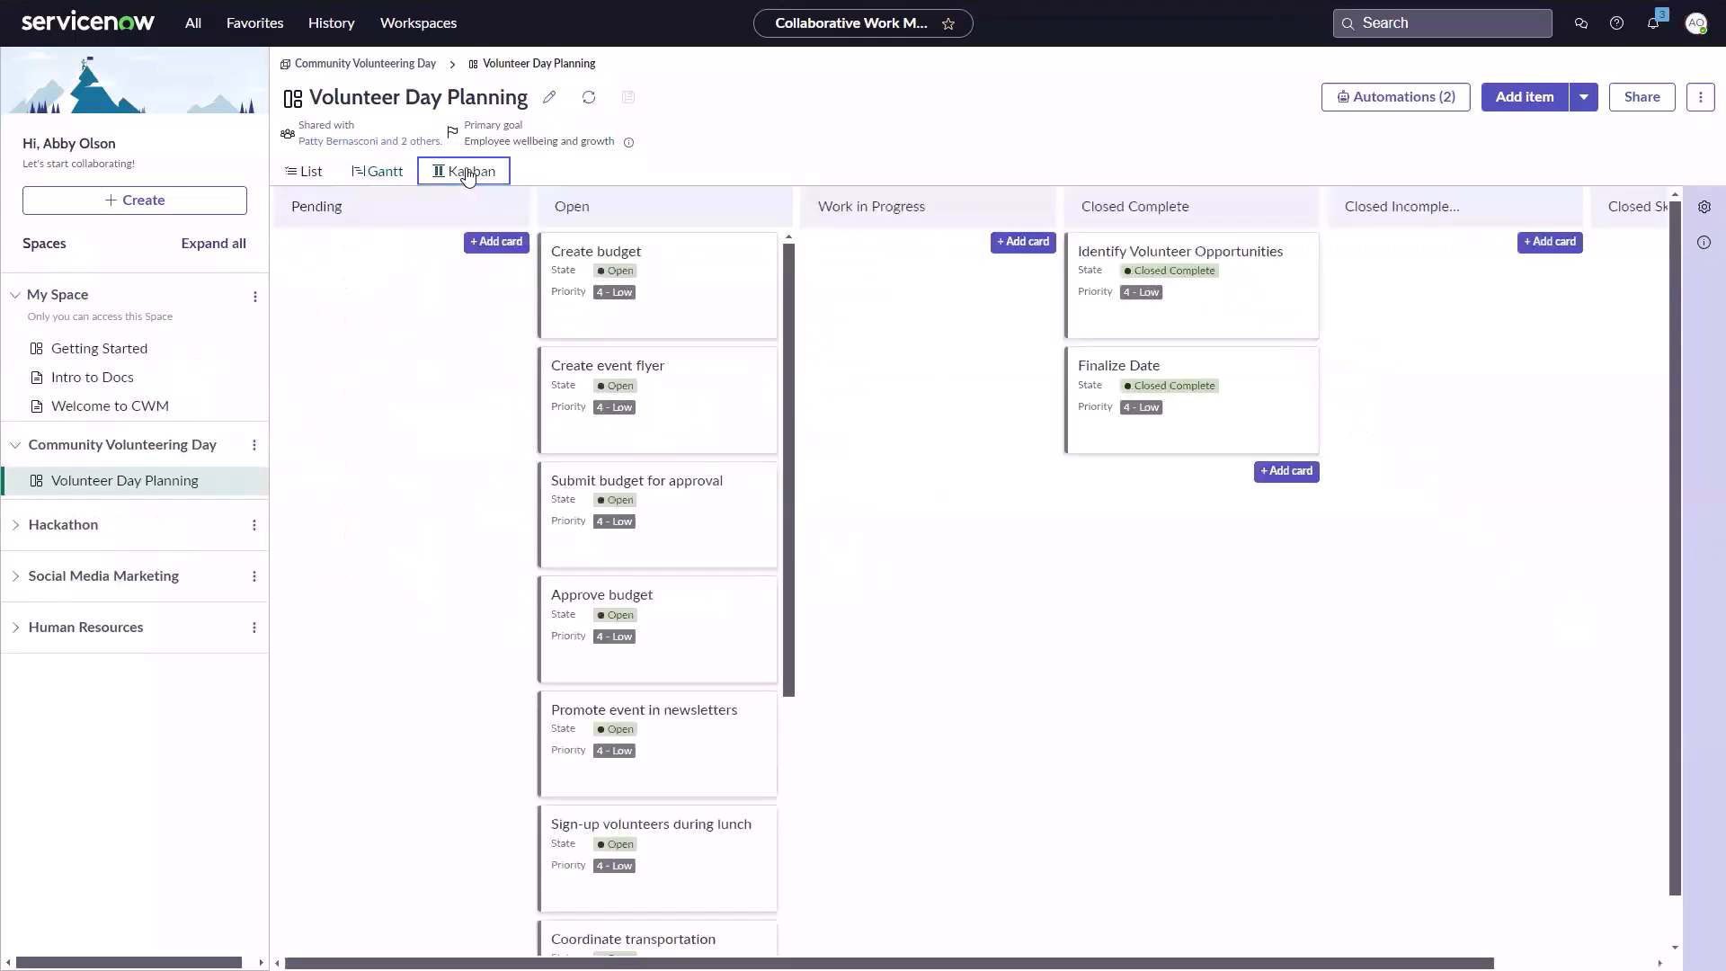
left_click(1704, 207)
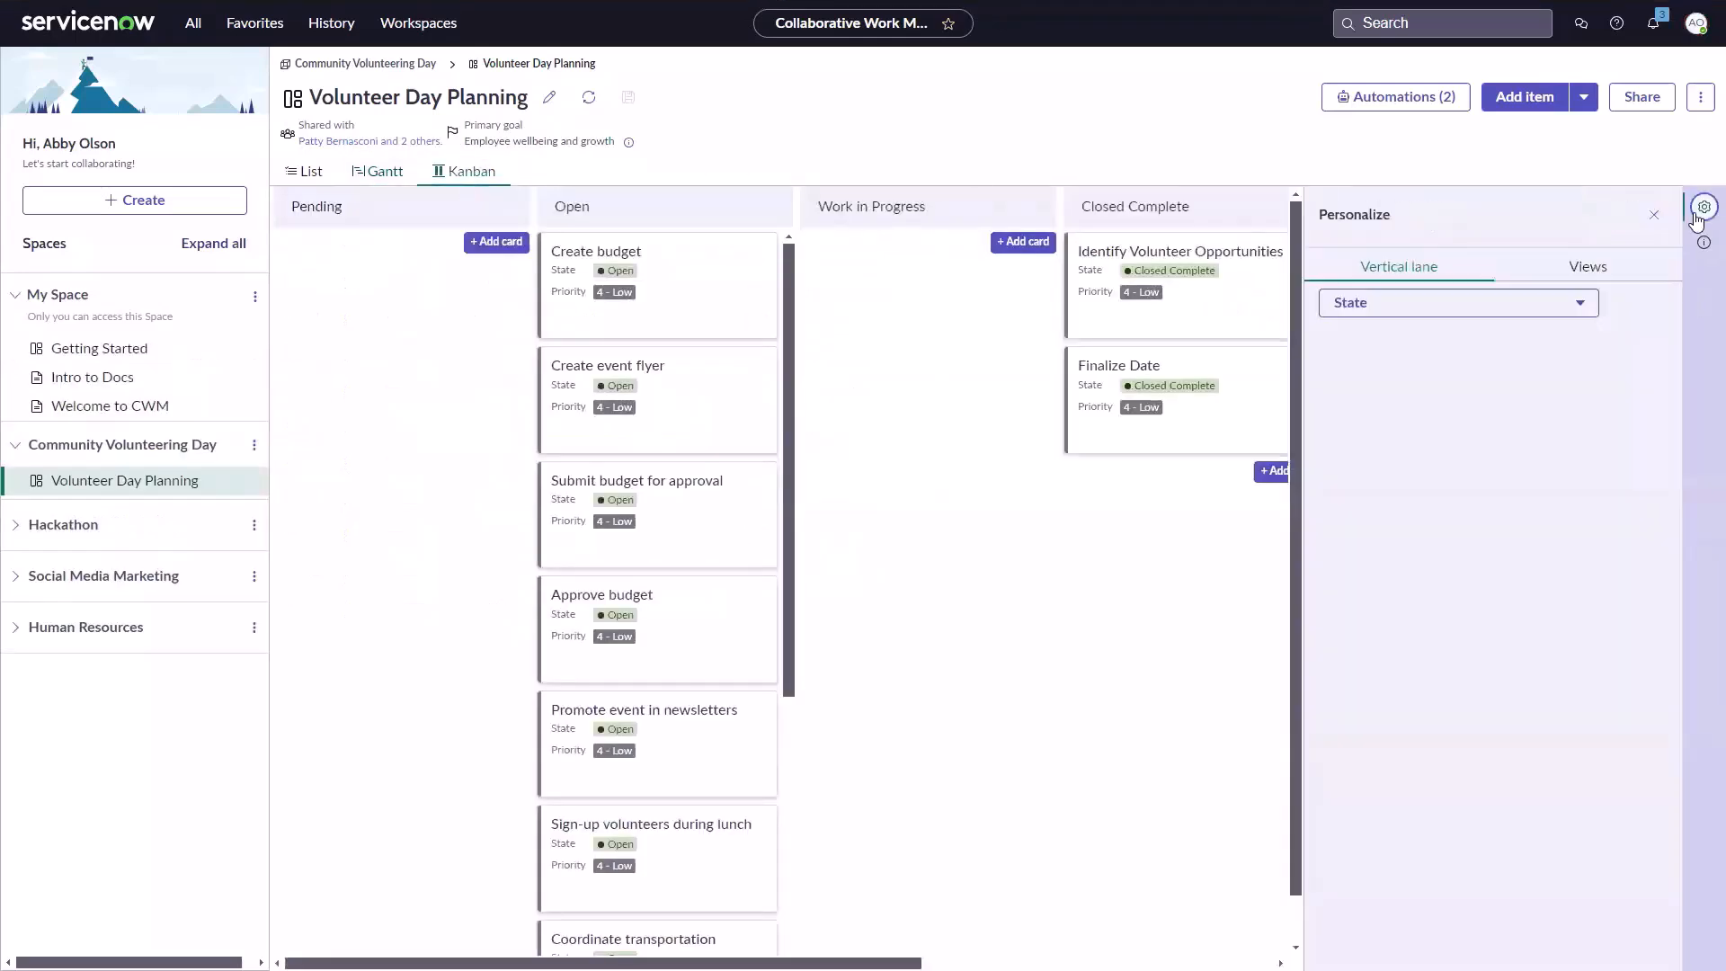
left_click(1487, 308)
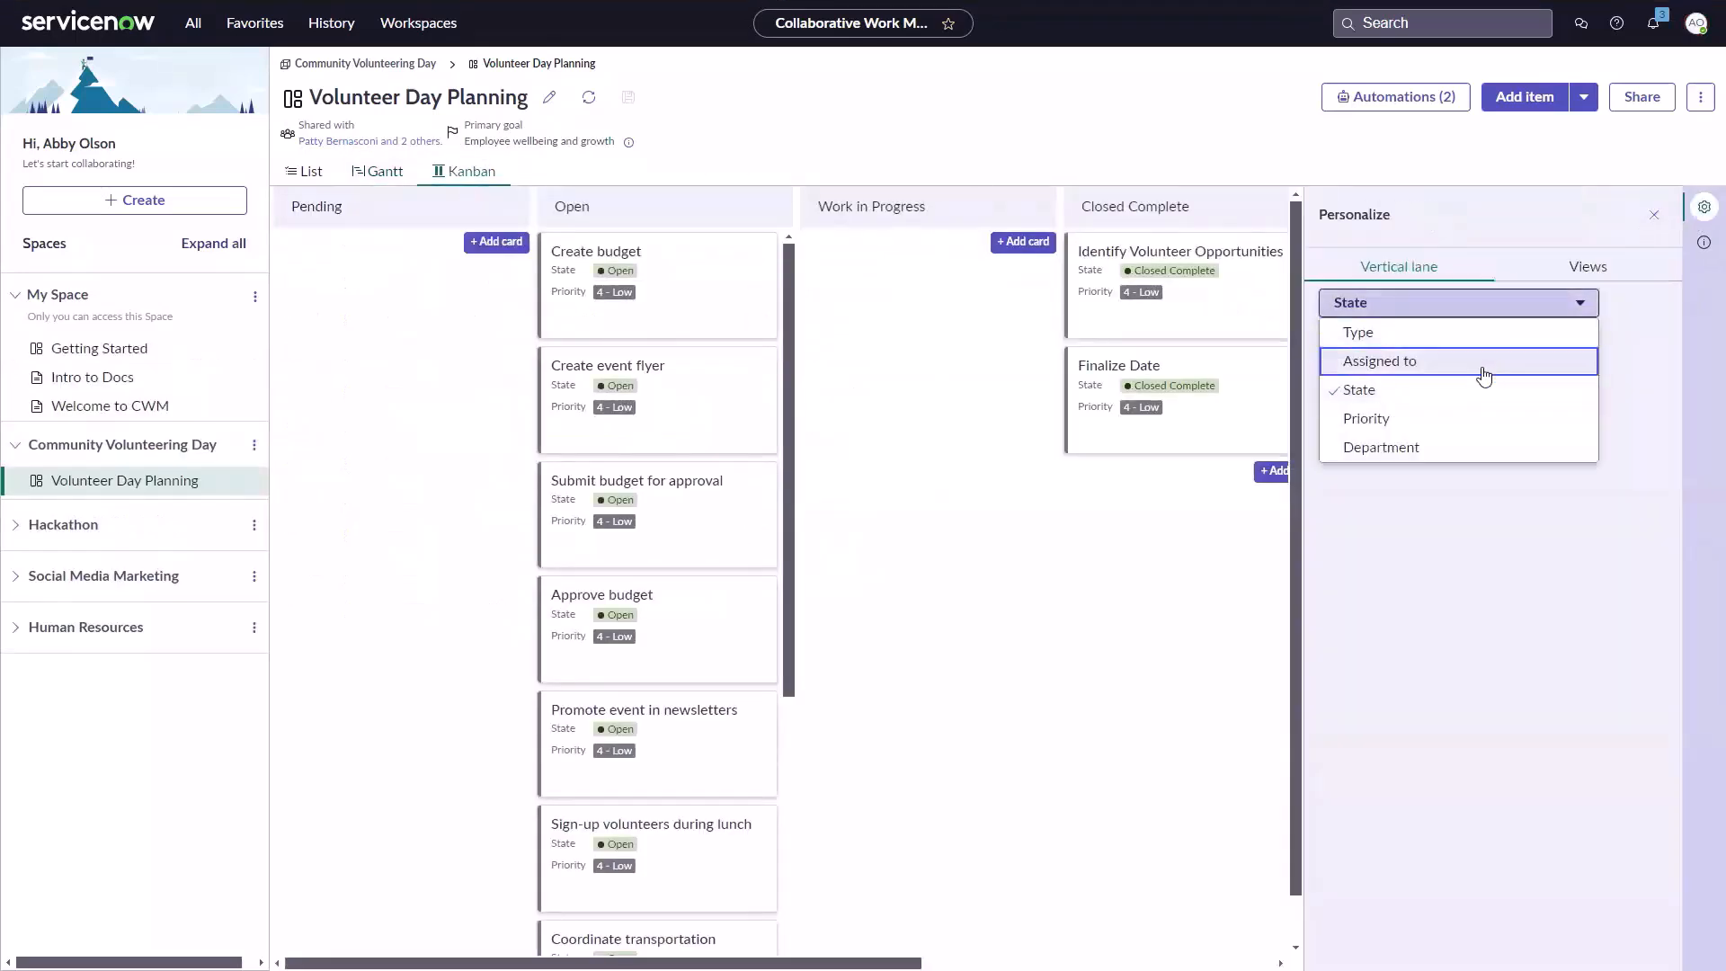
left_click(1480, 362)
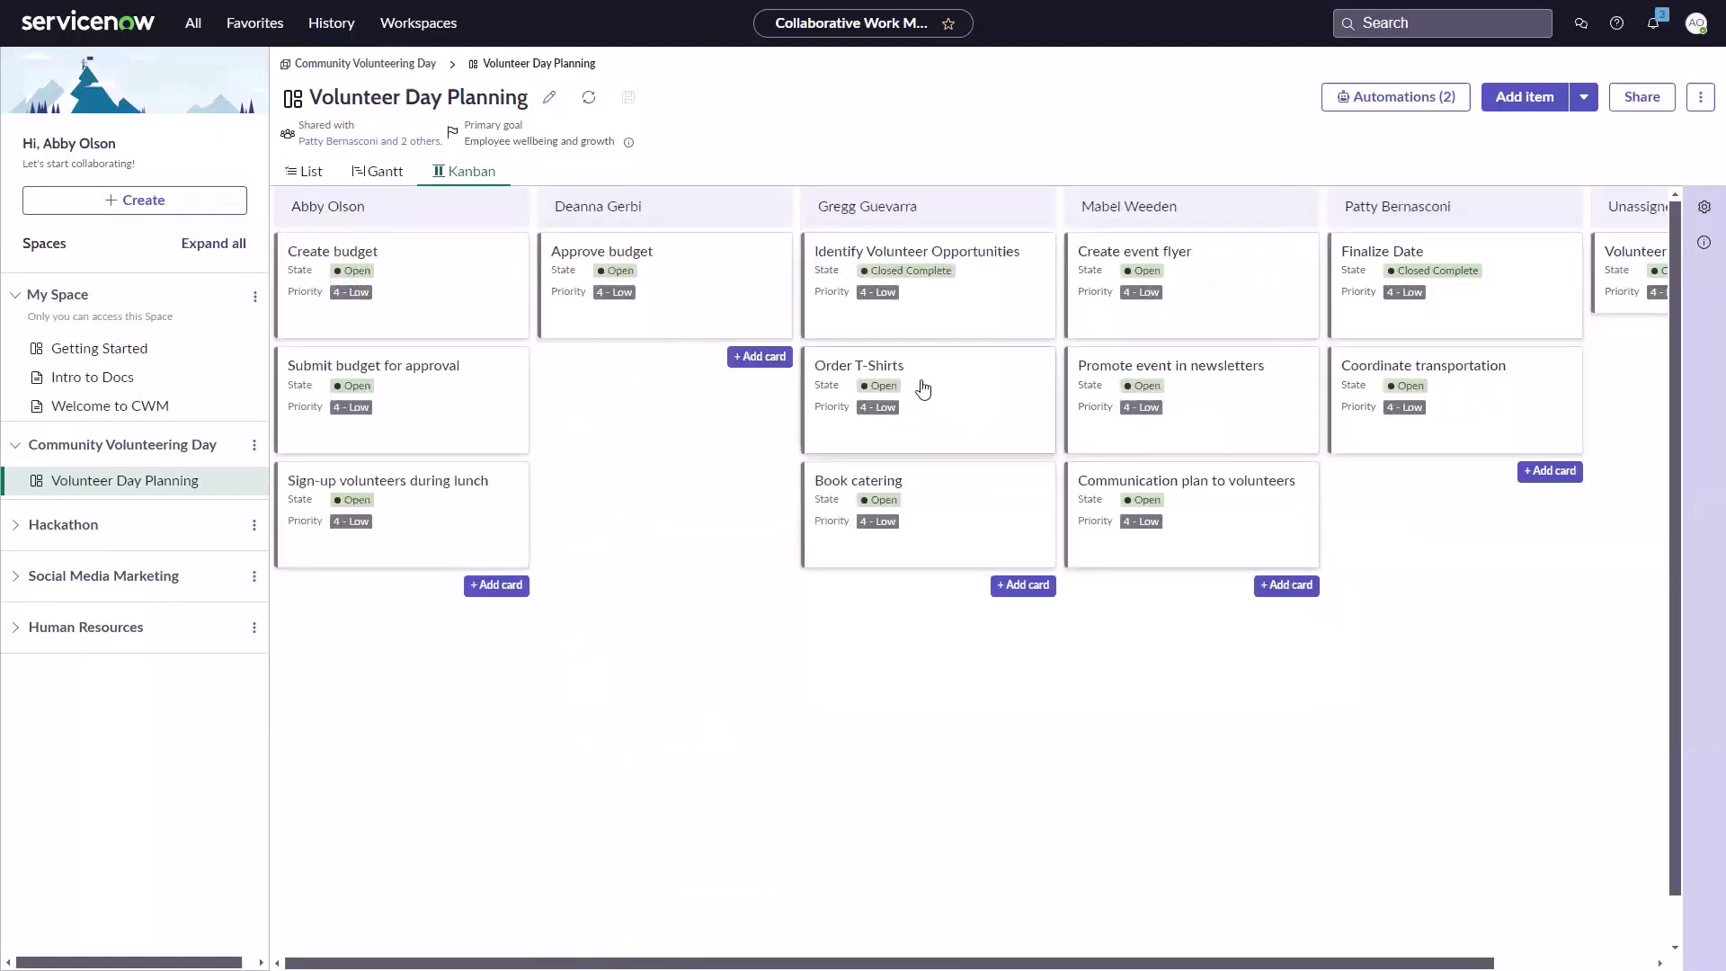
mouse_move(922, 391)
left_mouse_down()
mouse_move(1039, 578)
mouse_move(1180, 670)
left_mouse_up()
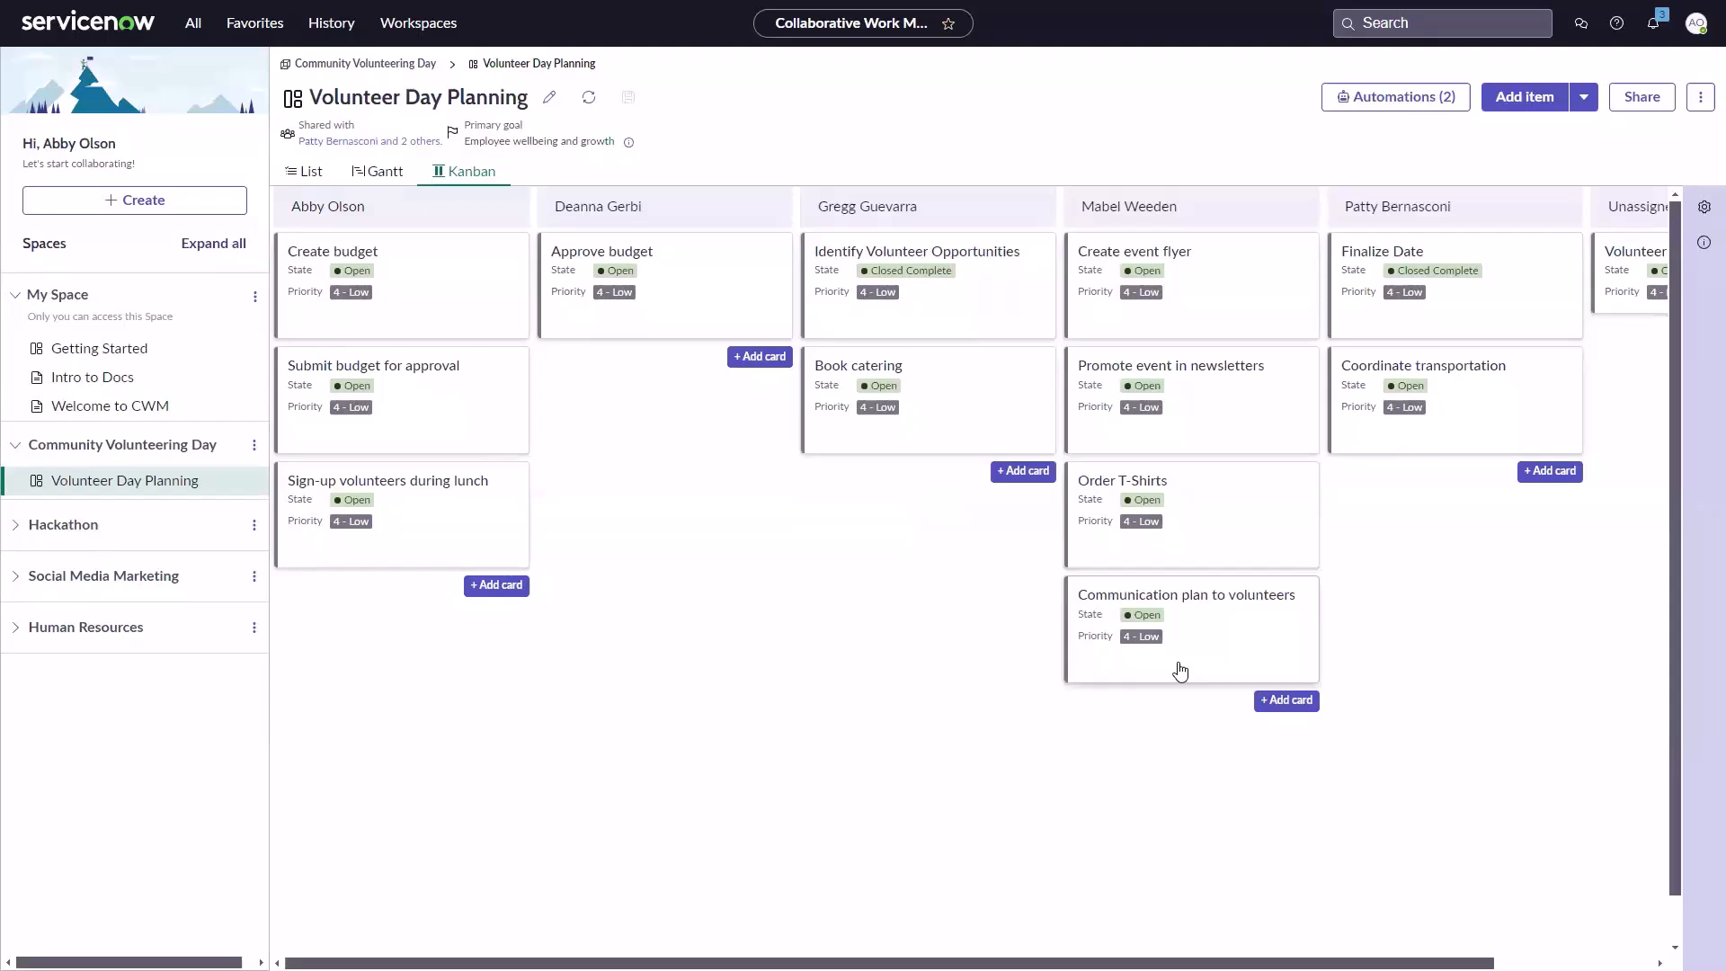
left_click(255, 444)
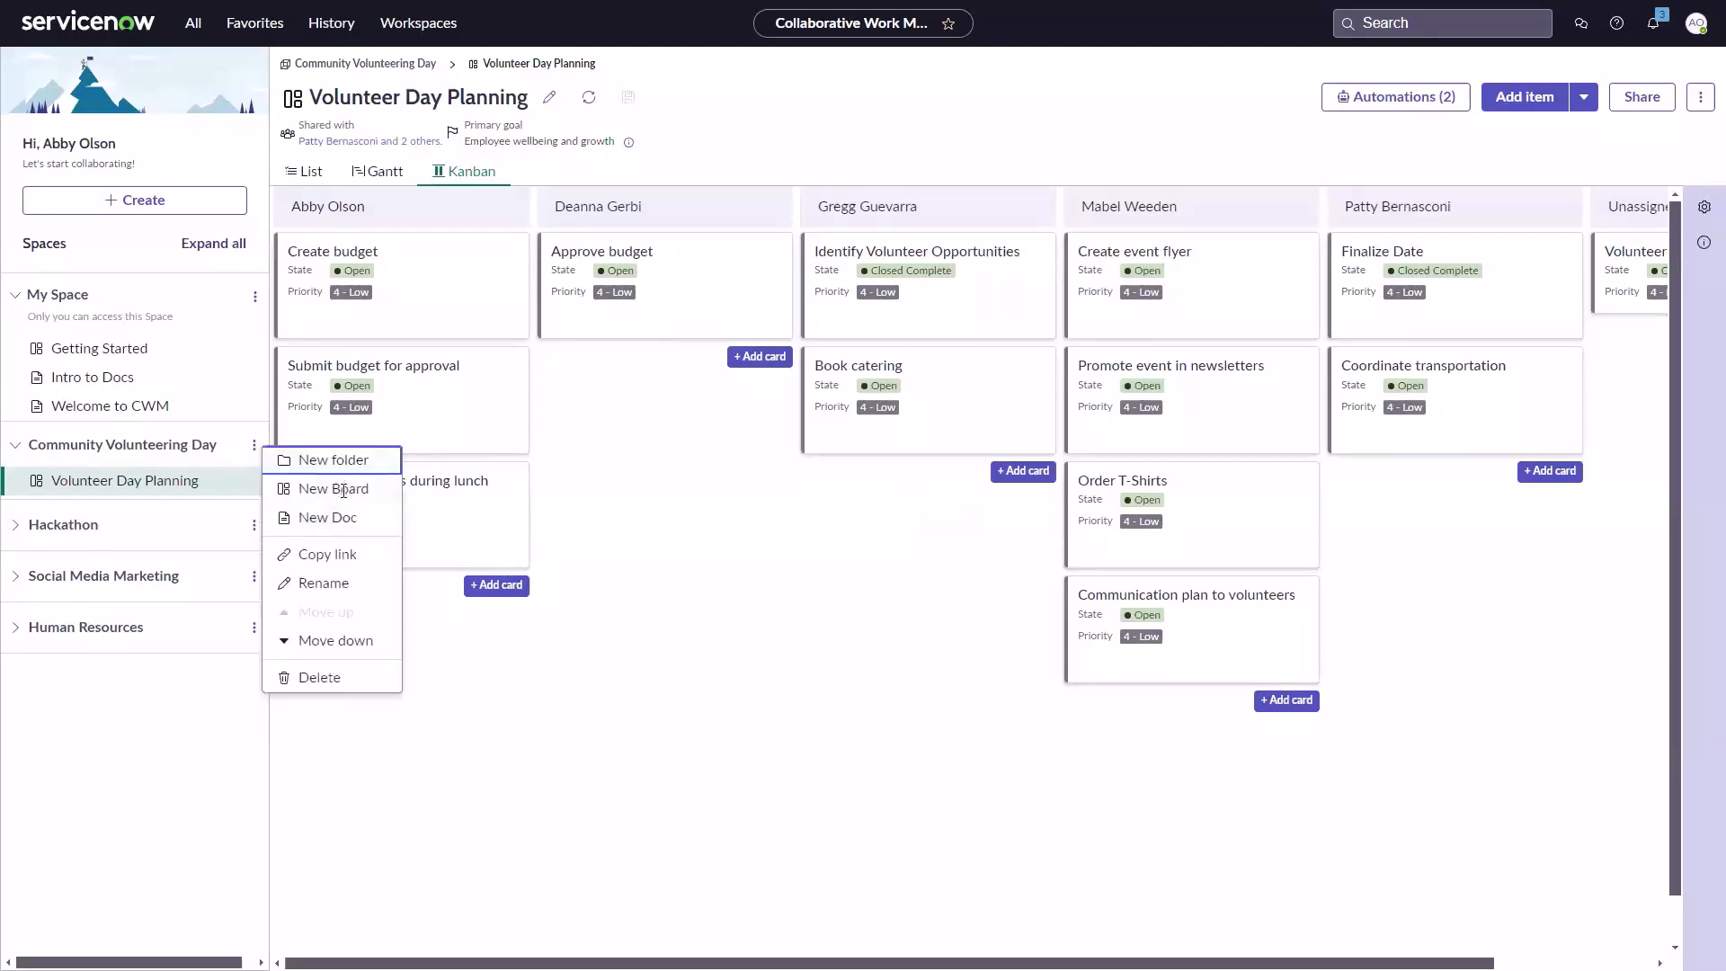
left_click(328, 518)
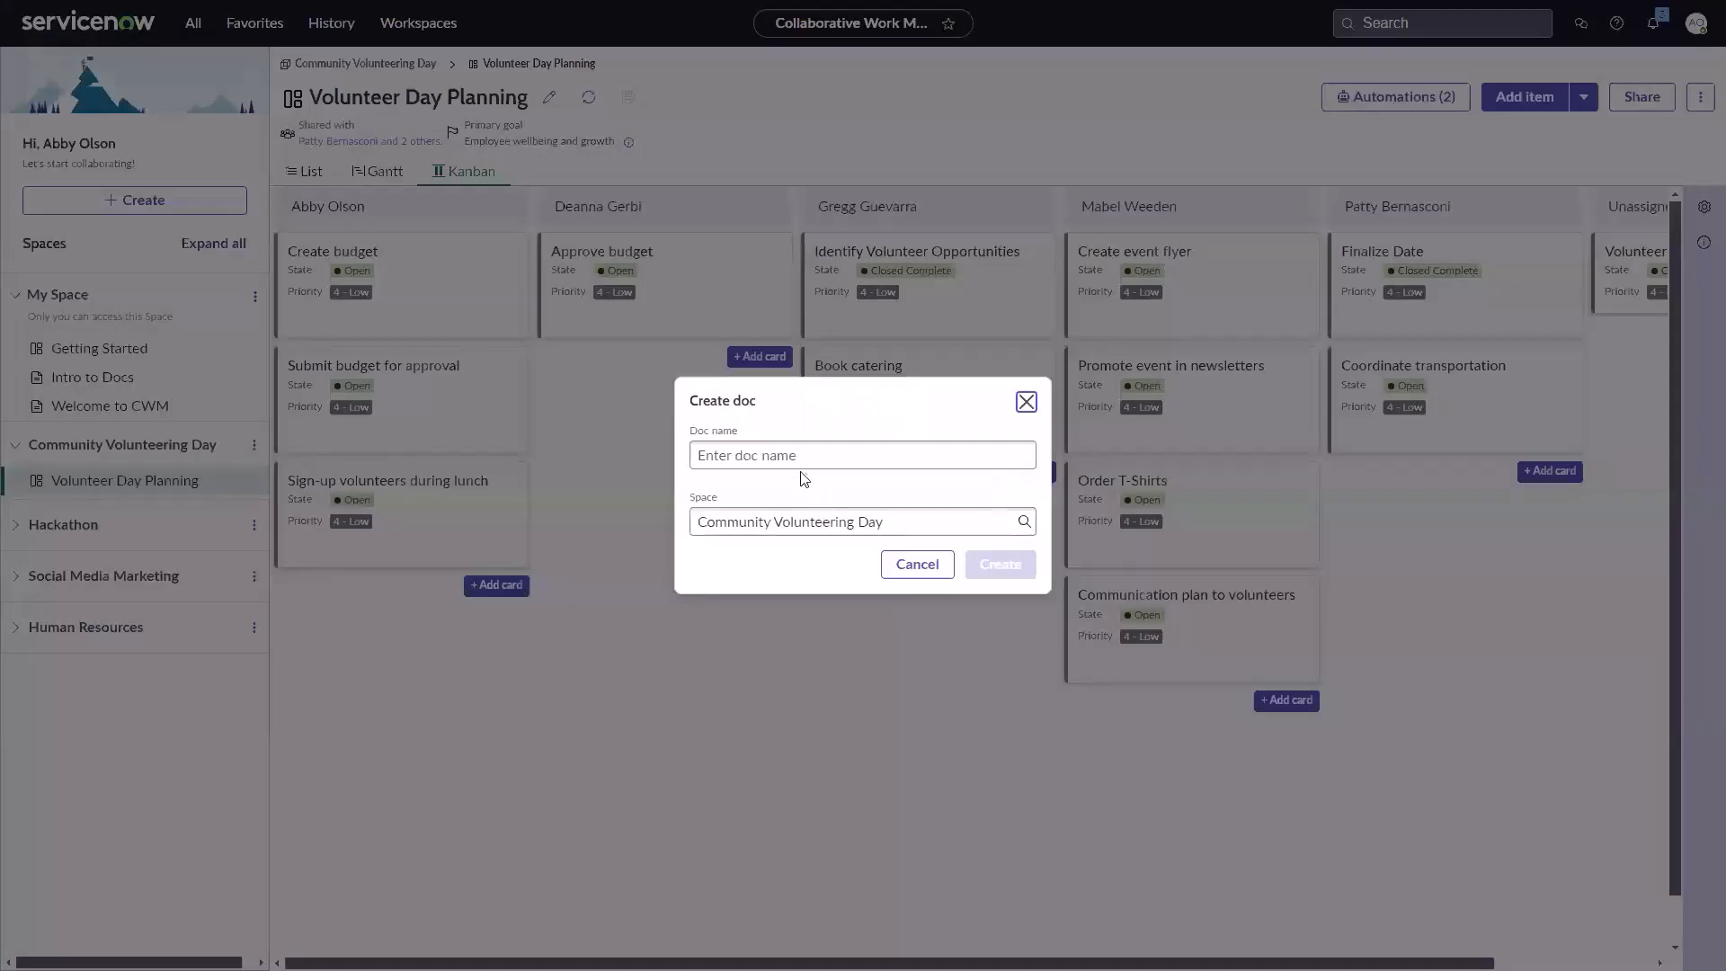
left_click(802, 460)
type("Event Flyer")
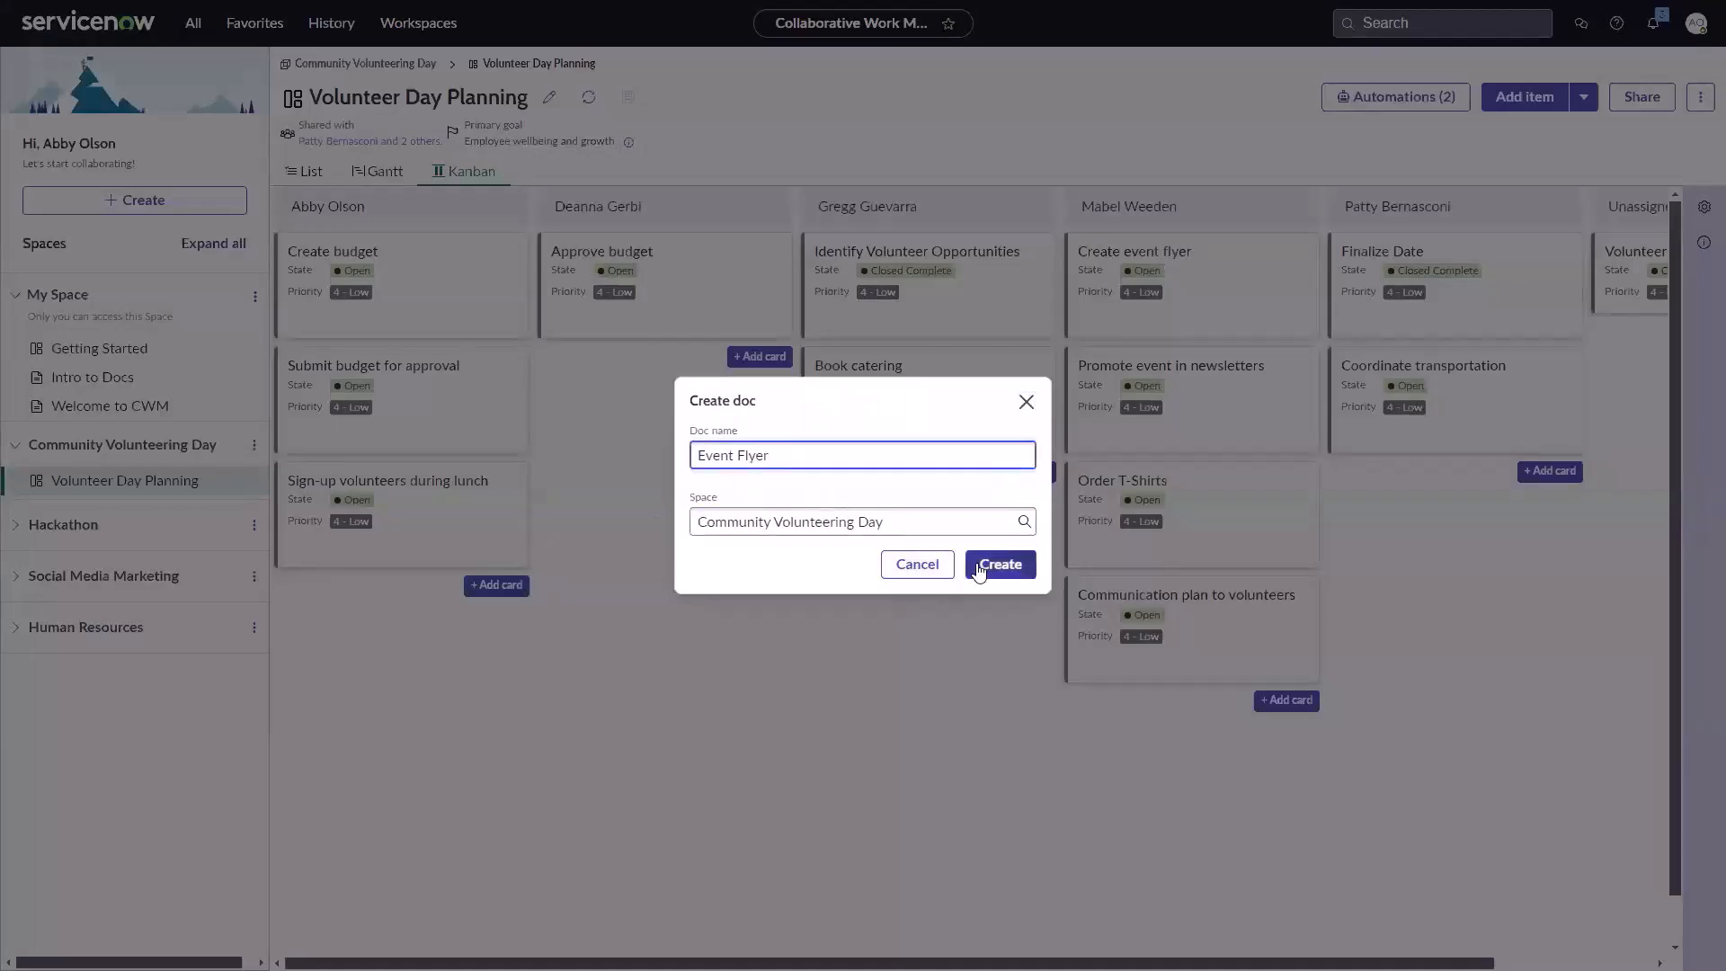
left_click(999, 563)
type("@ma")
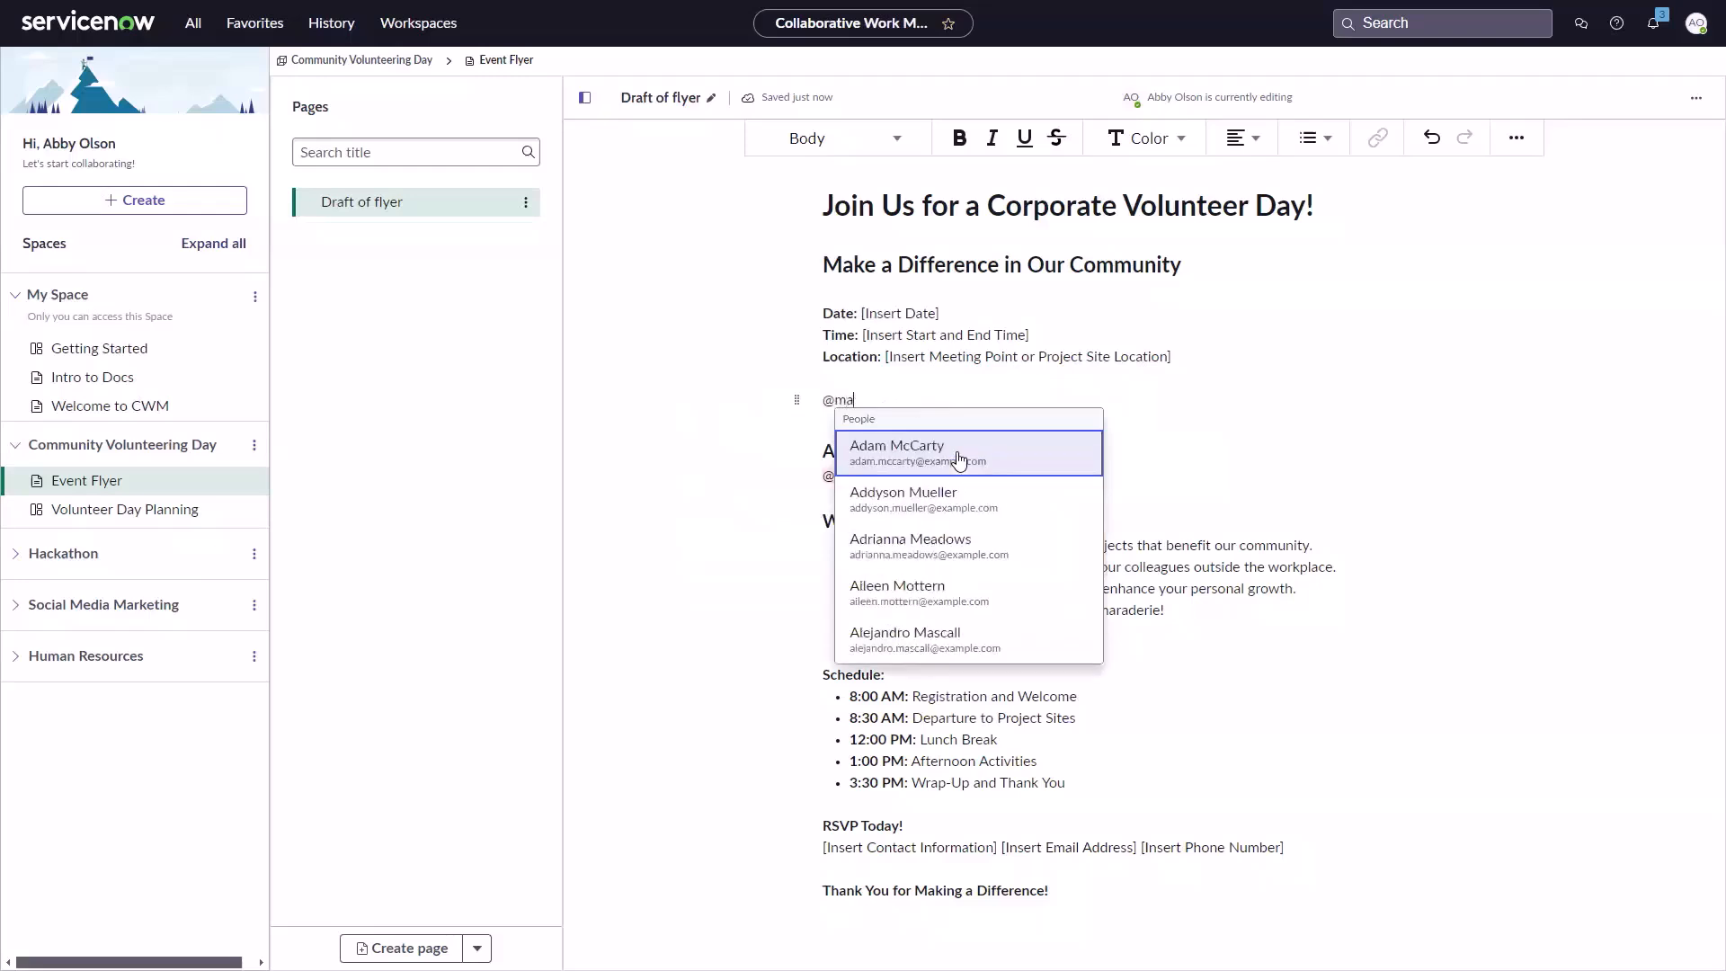
type("be")
left_click(956, 454)
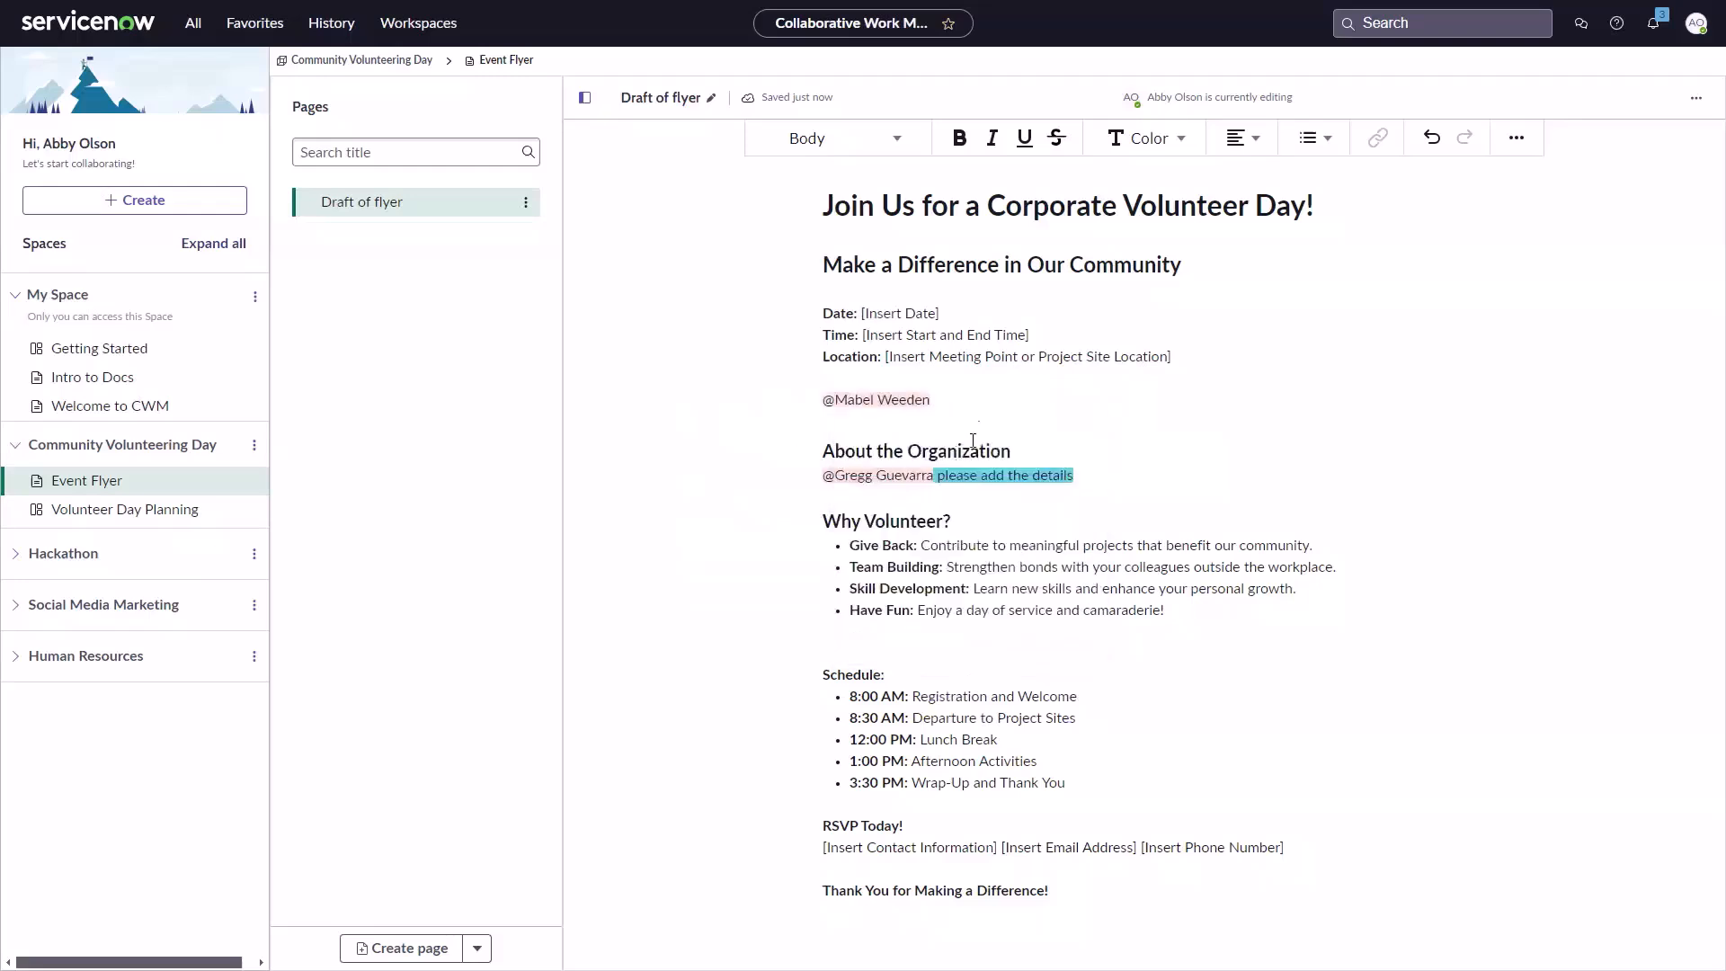
type("Please add the date and time once finalized /")
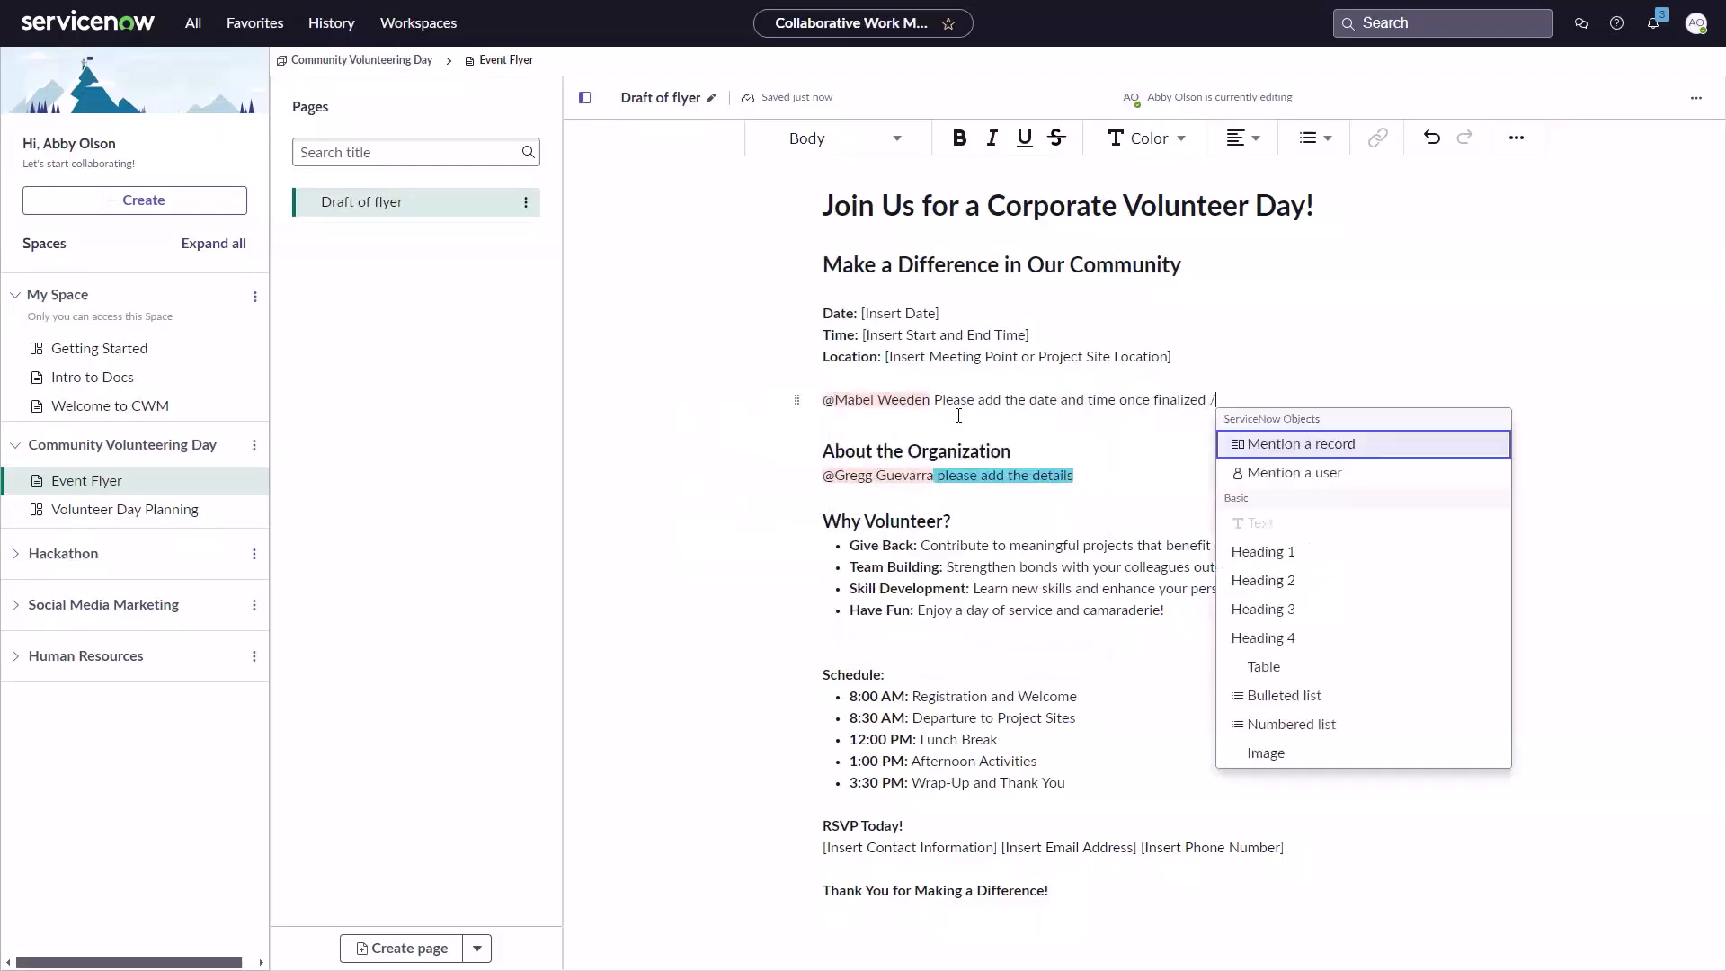
Reference the Finalize Date task and the Happy Employees primary goal in the doc
key("Return")
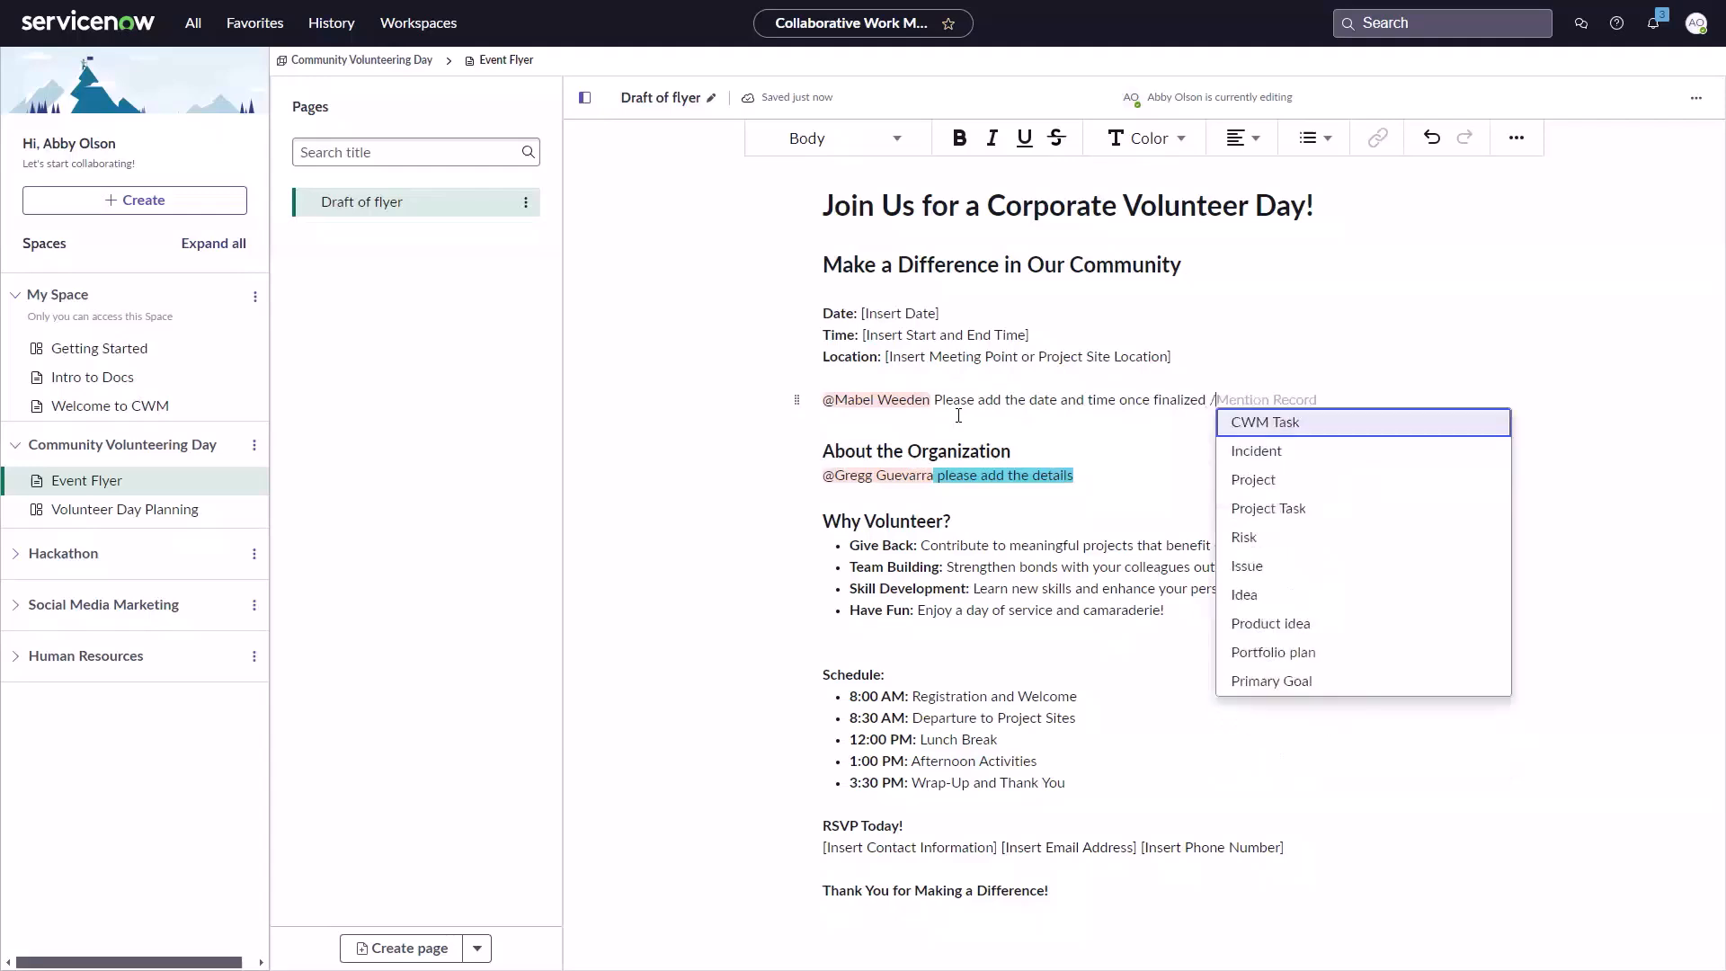
type("fina")
key("Return")
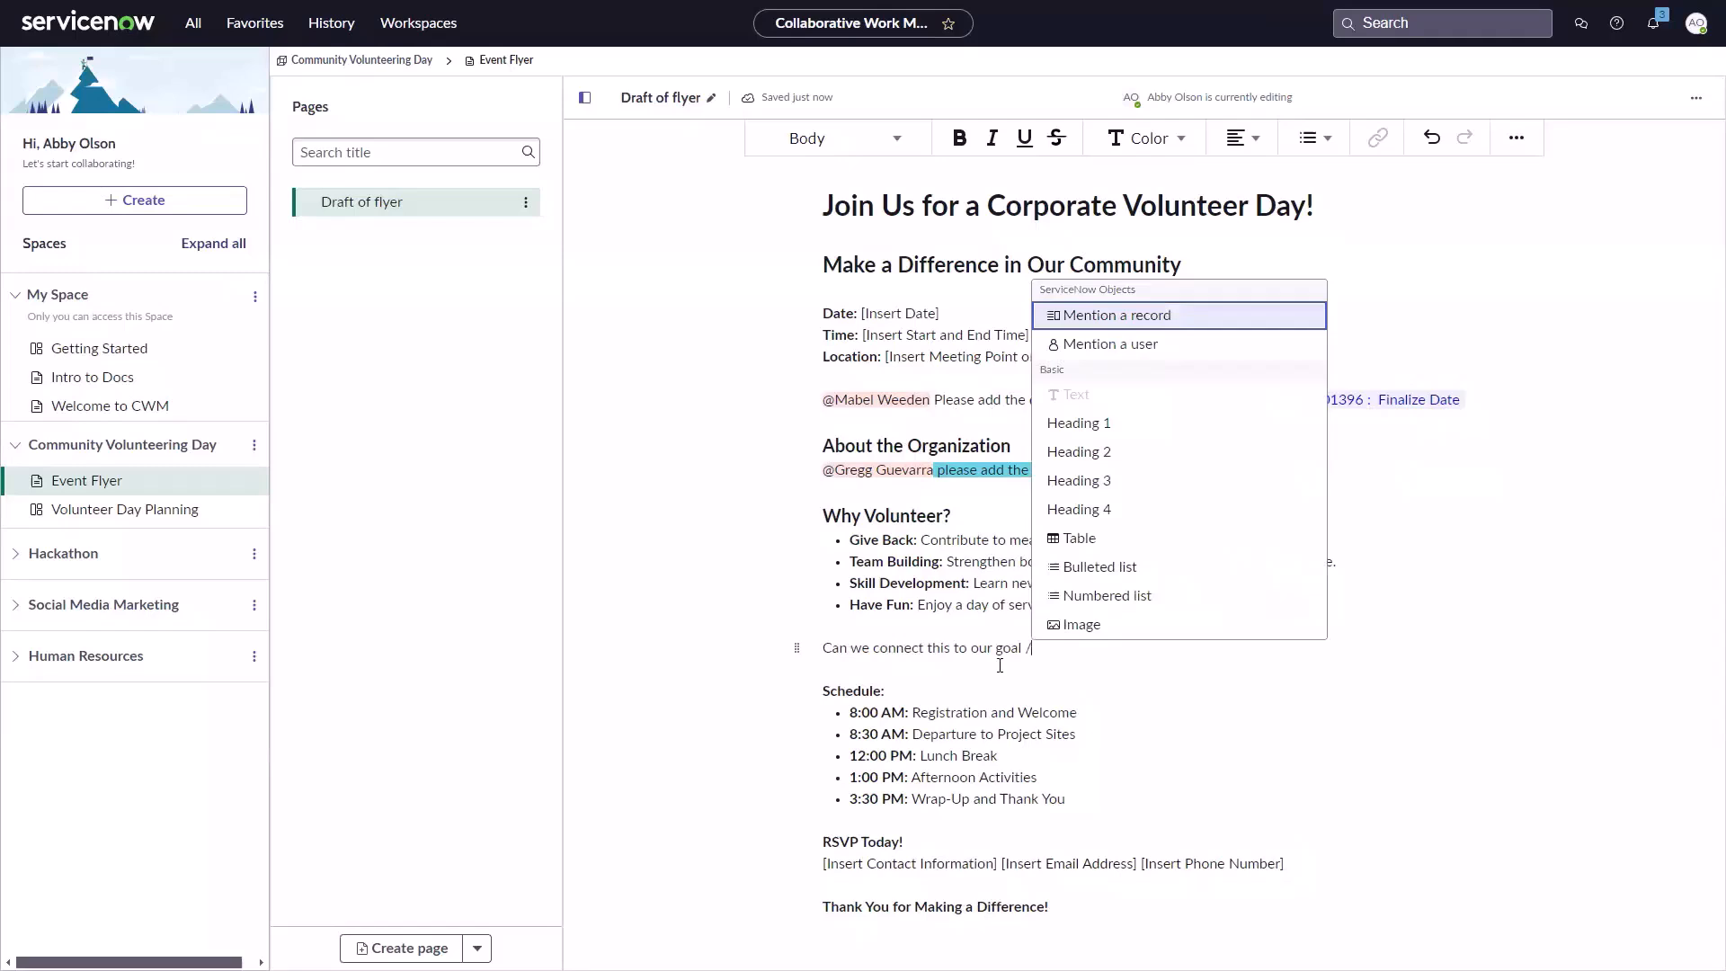
key("Return")
key("Down")
key("Down")
key("Down")
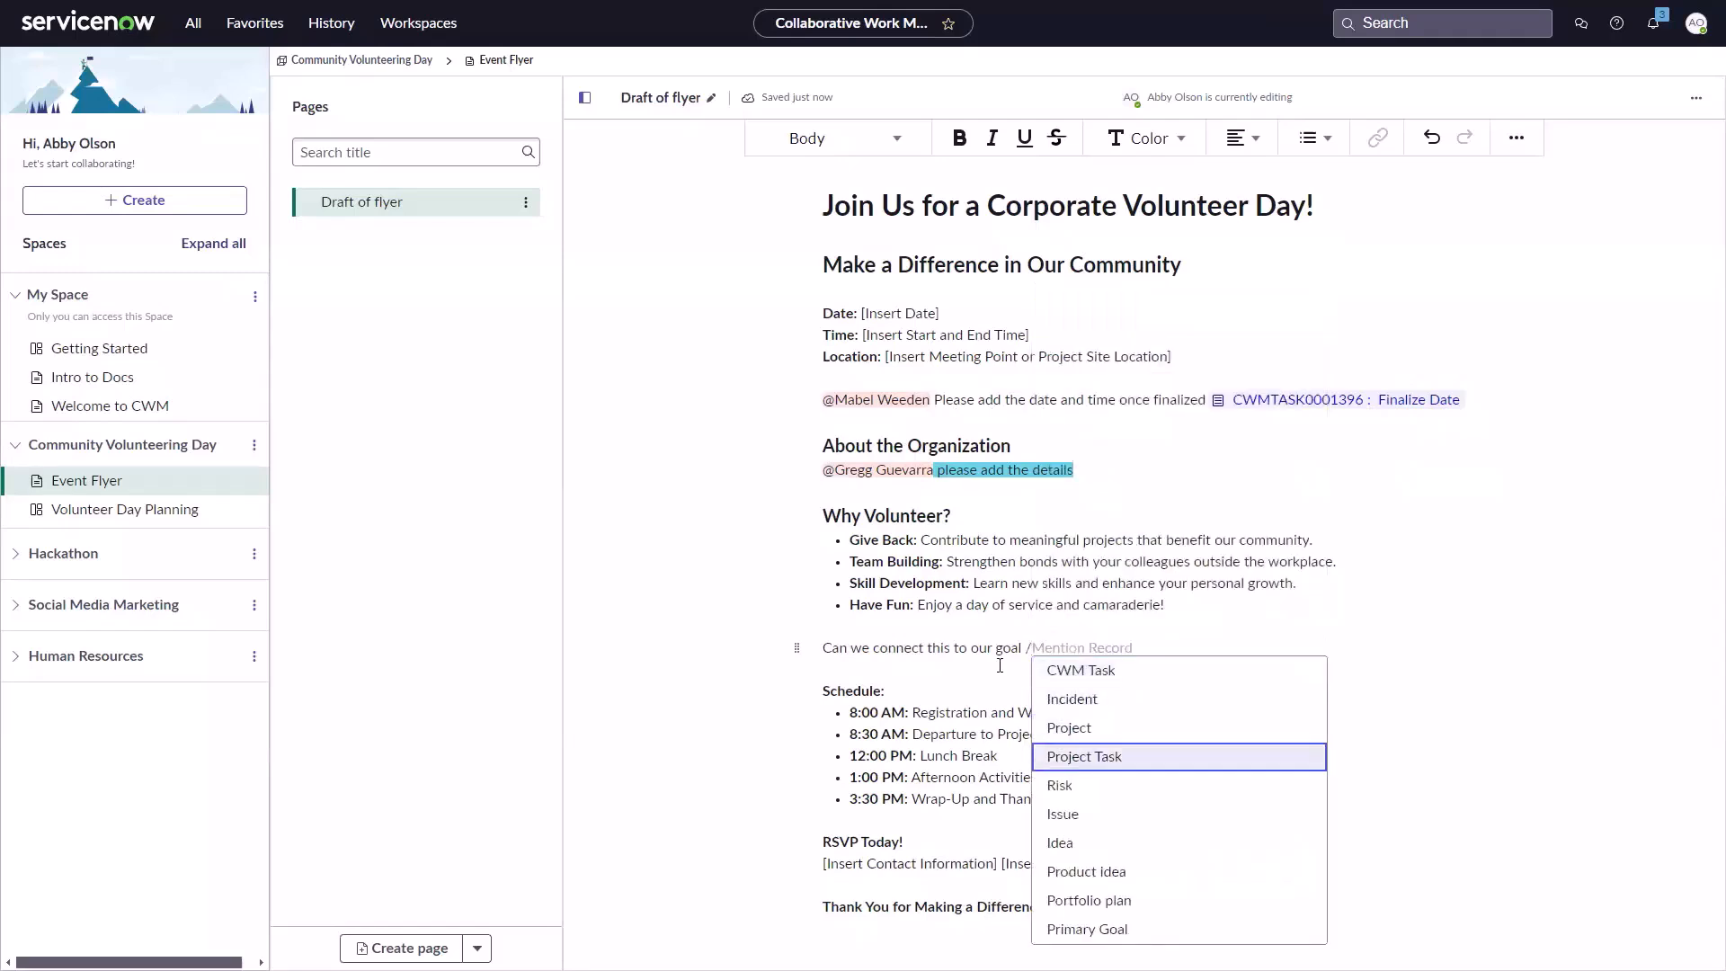
key("Down")
key("Down")
key("Down")
key("Down")
key("Down")
key("Down")
key("Return")
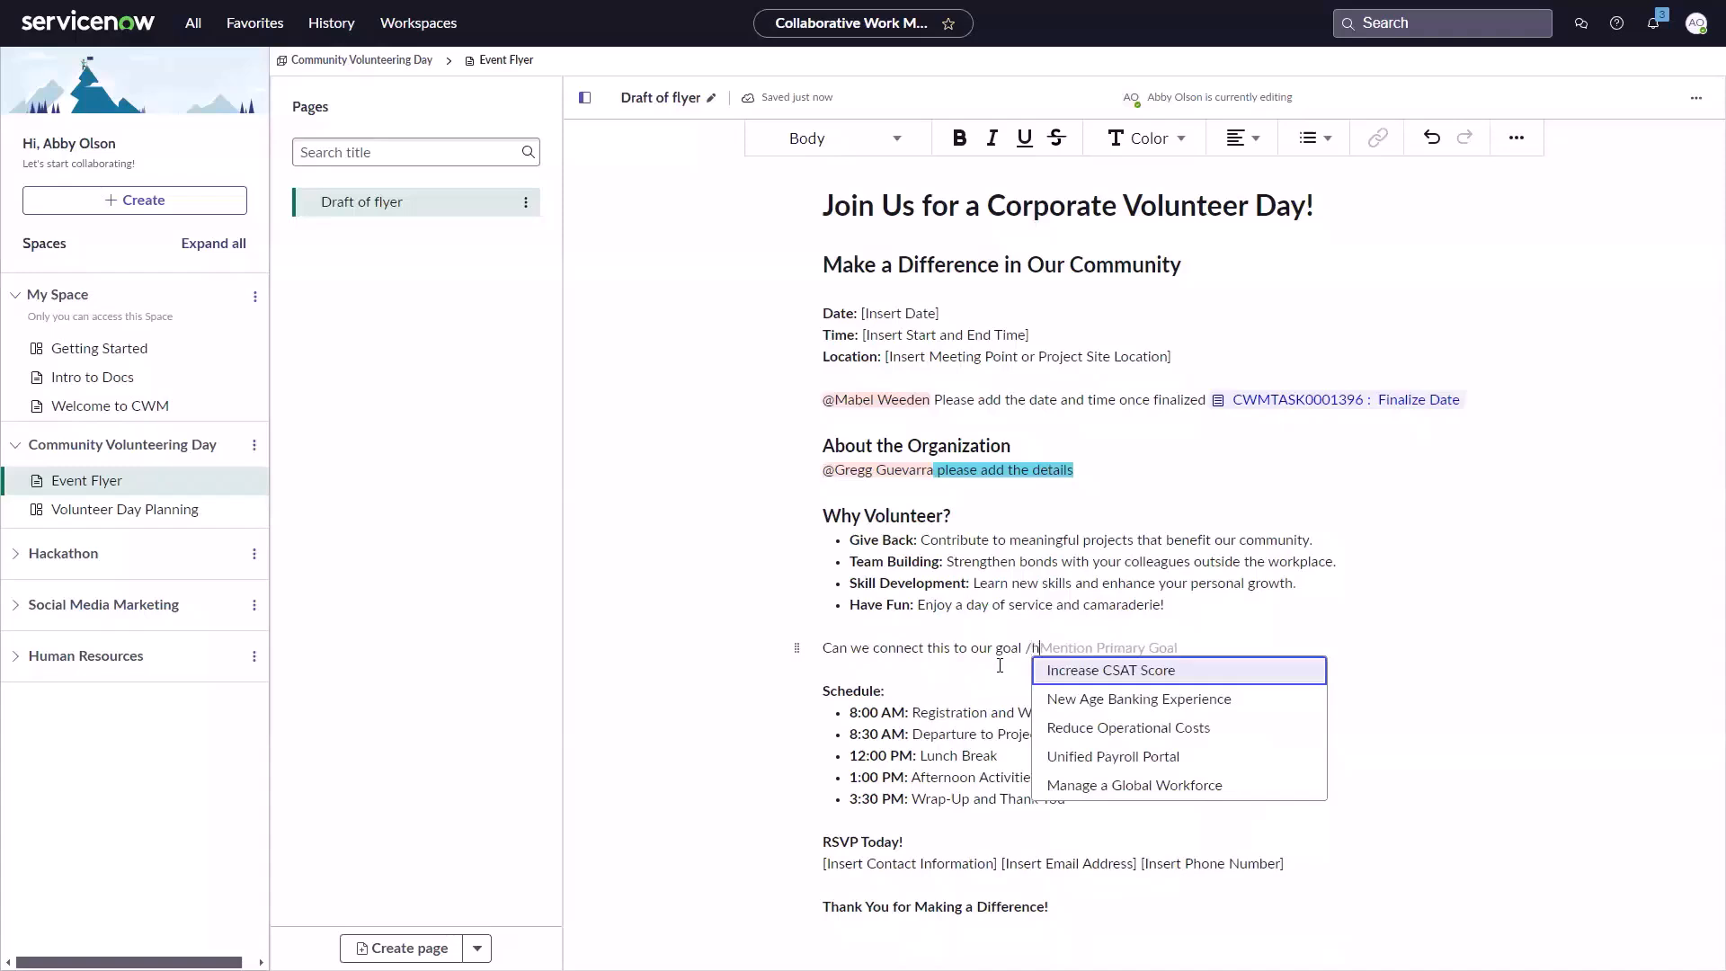
type("happ")
key("Return")
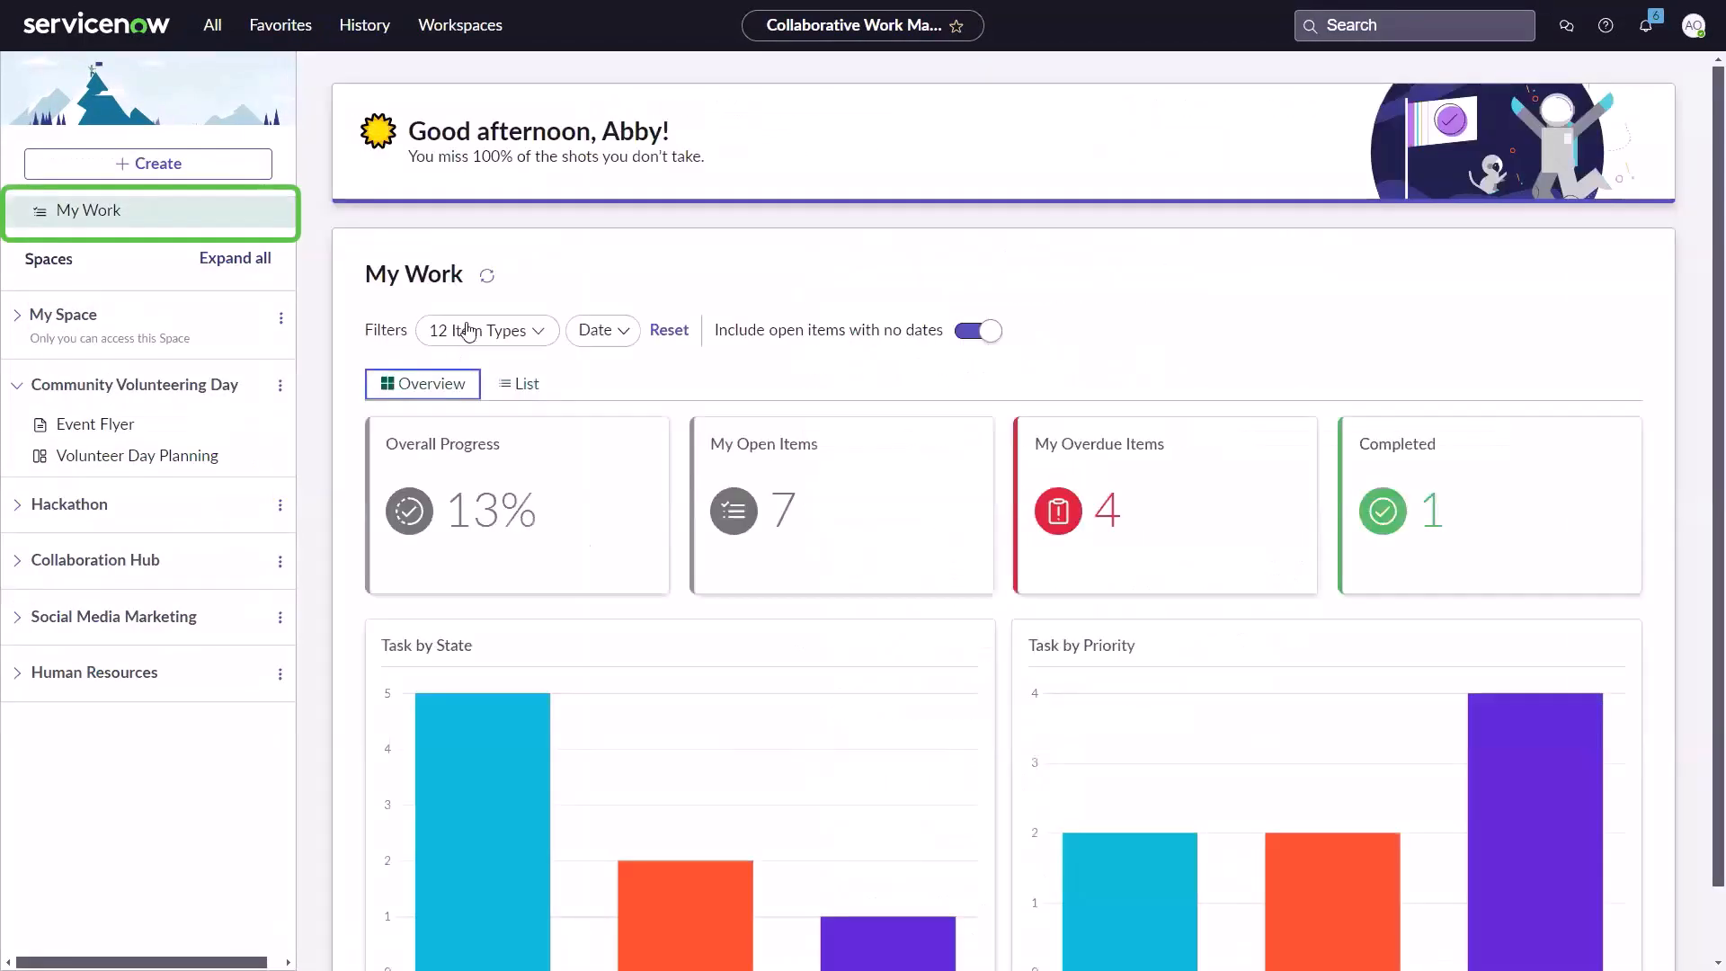
Review the My Work Item Types and Date filters and list the overdue items
left_click(517, 332)
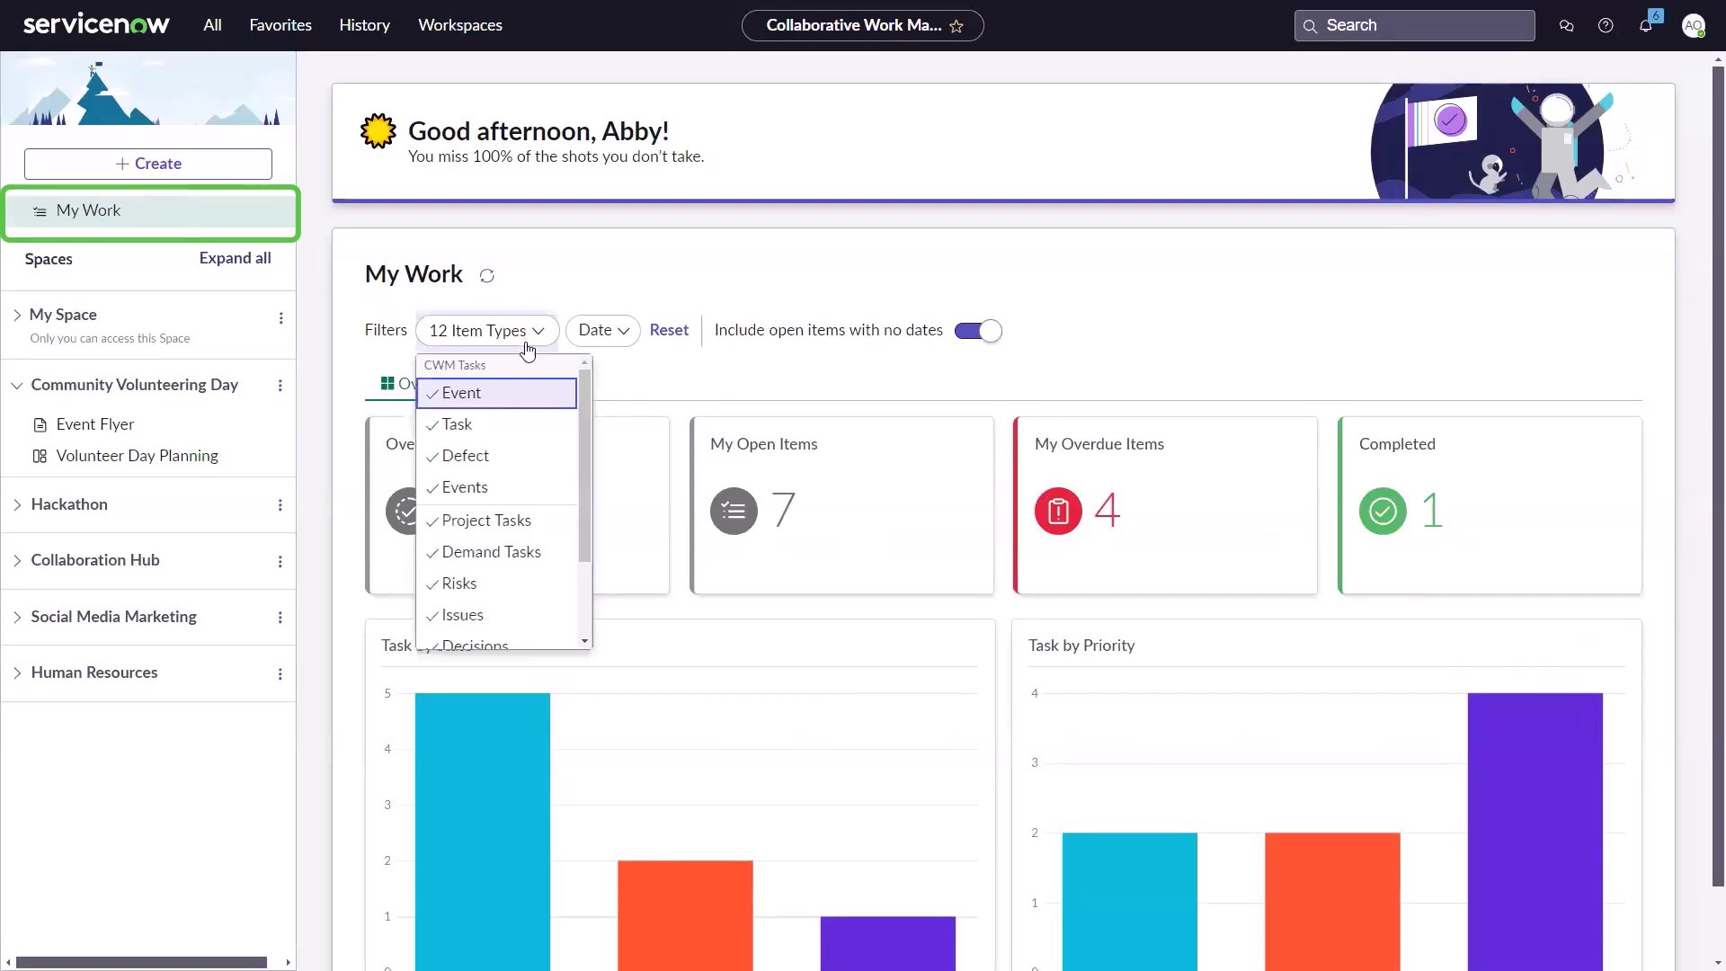
scroll(537, 512, "down", 3)
scroll(526, 514, "up", 3)
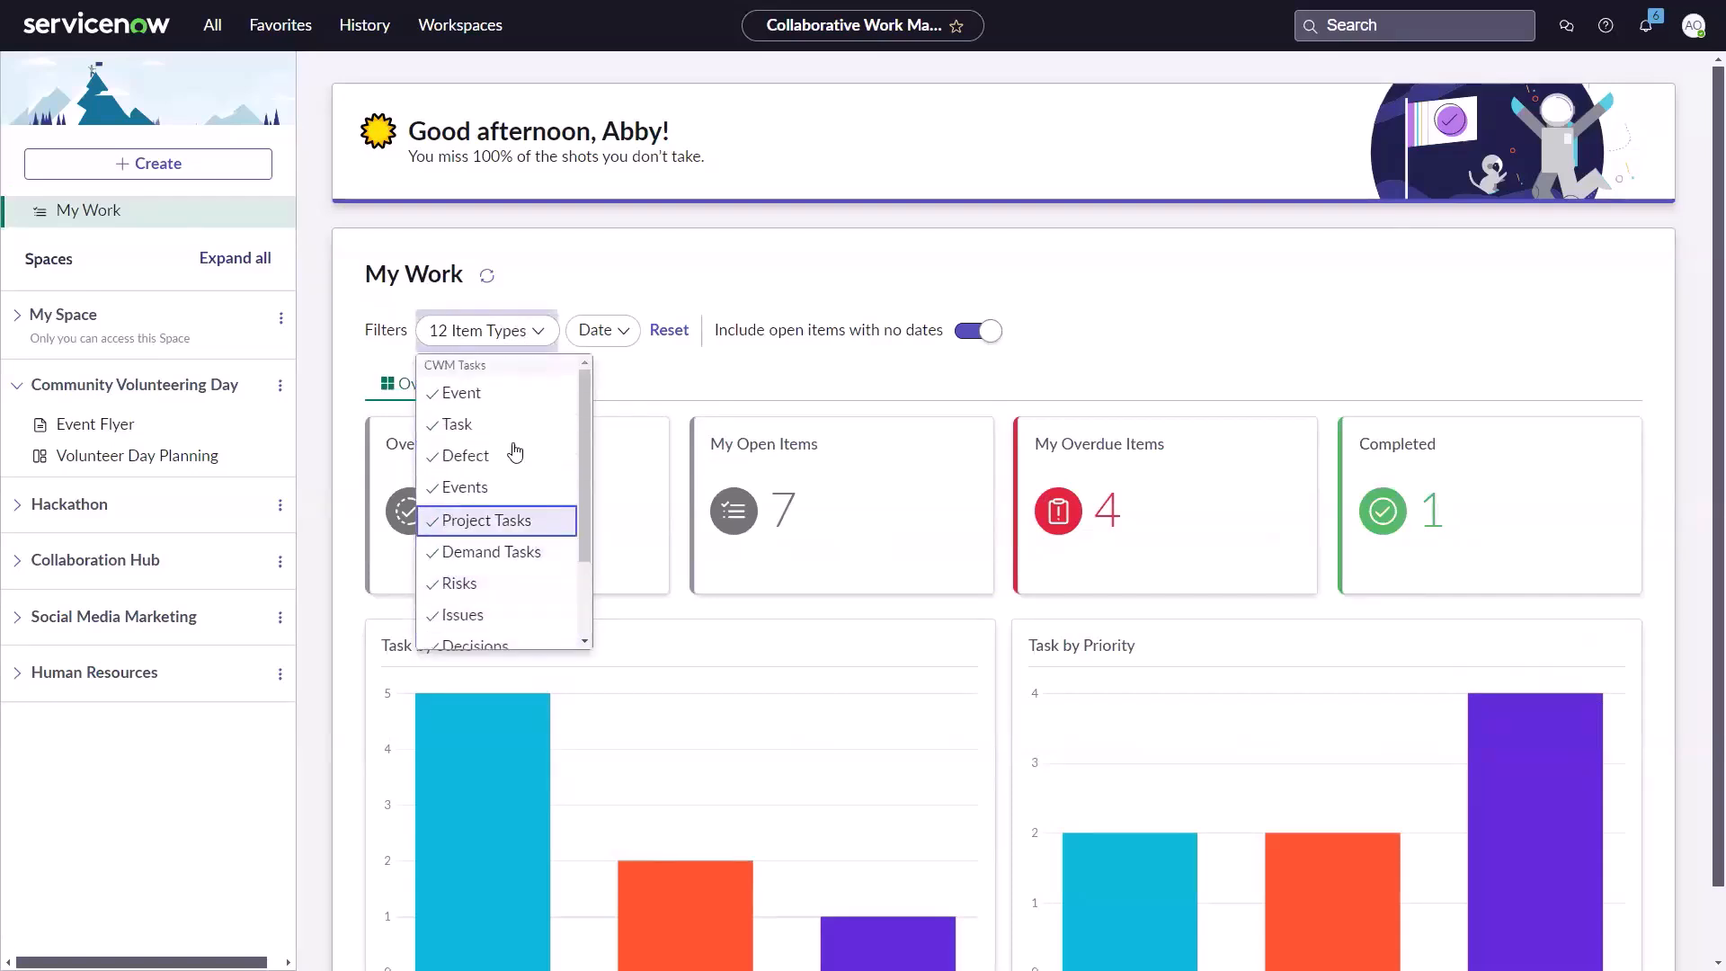
left_click(603, 331)
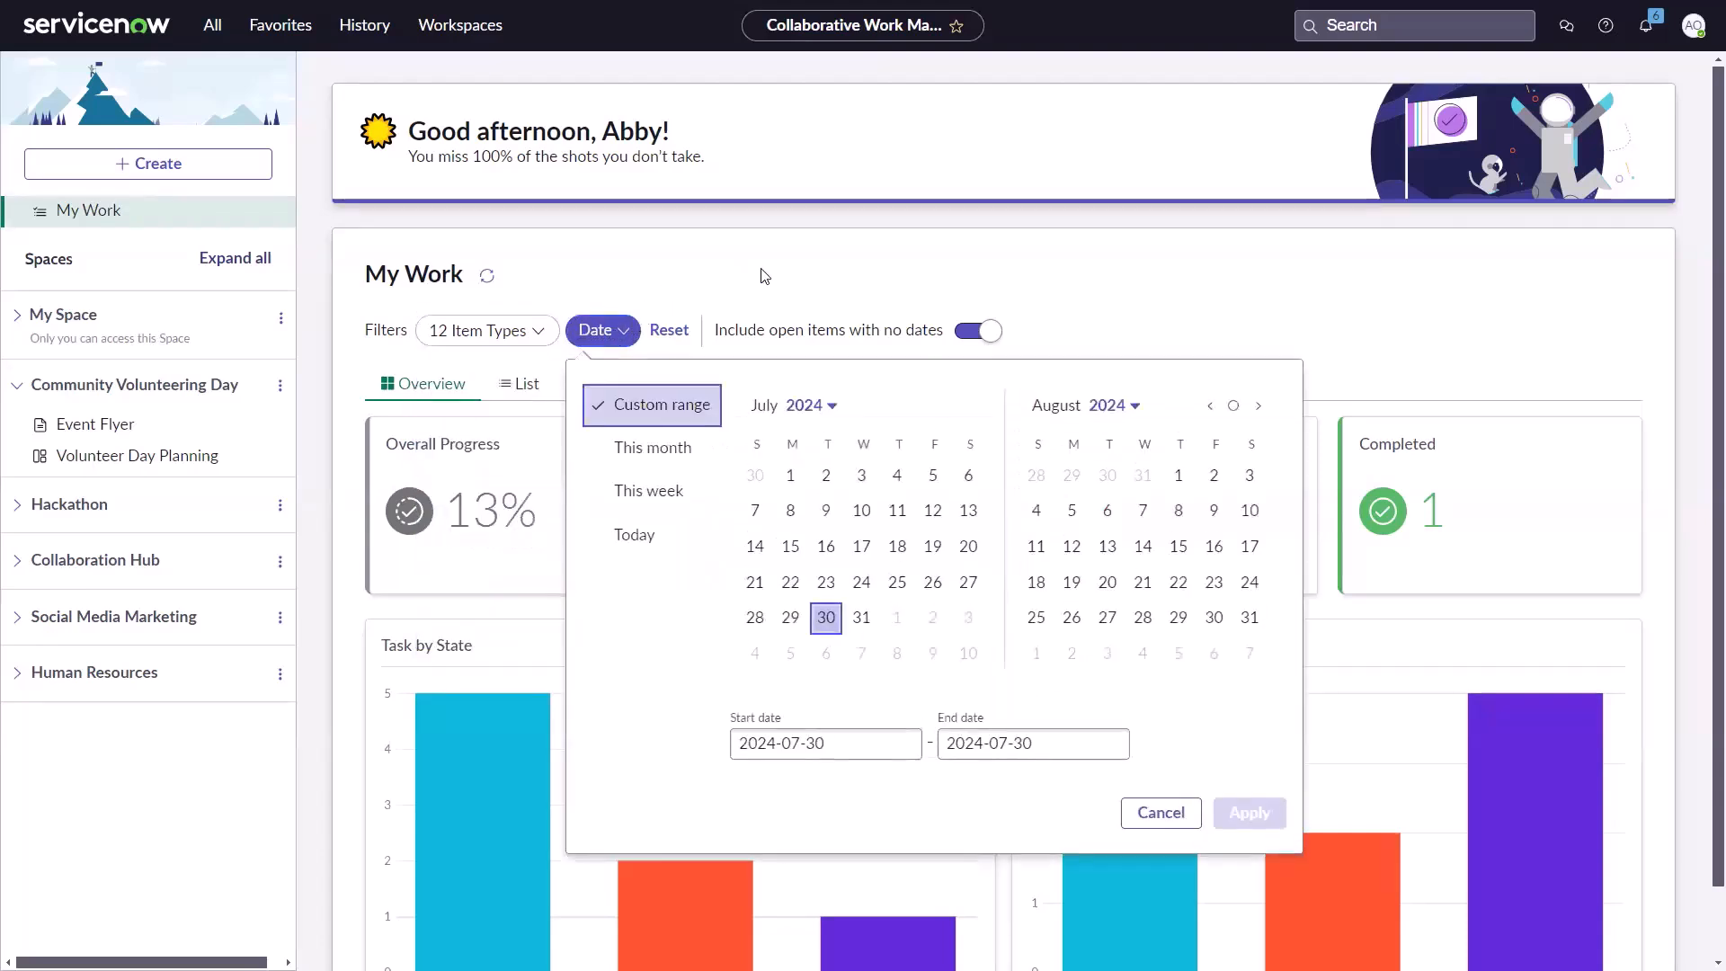
left_click(761, 276)
left_click(1146, 430)
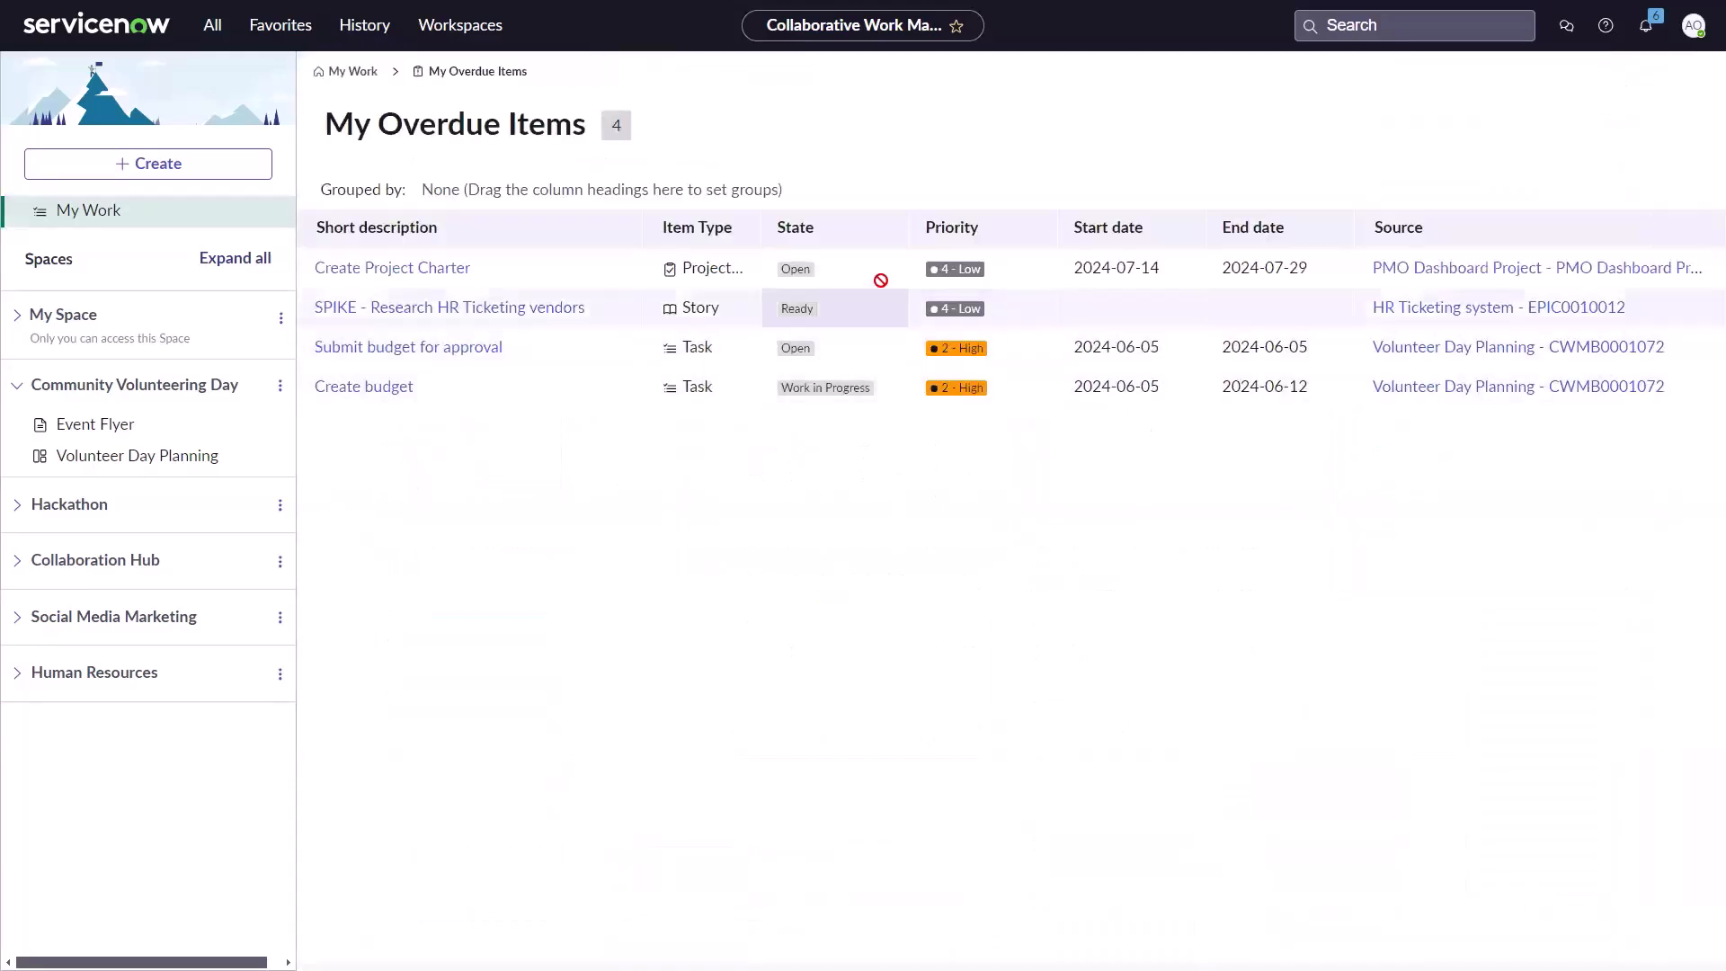
Show My Work as a list and set Create Project Charter to Work in Progress
left_click(348, 72)
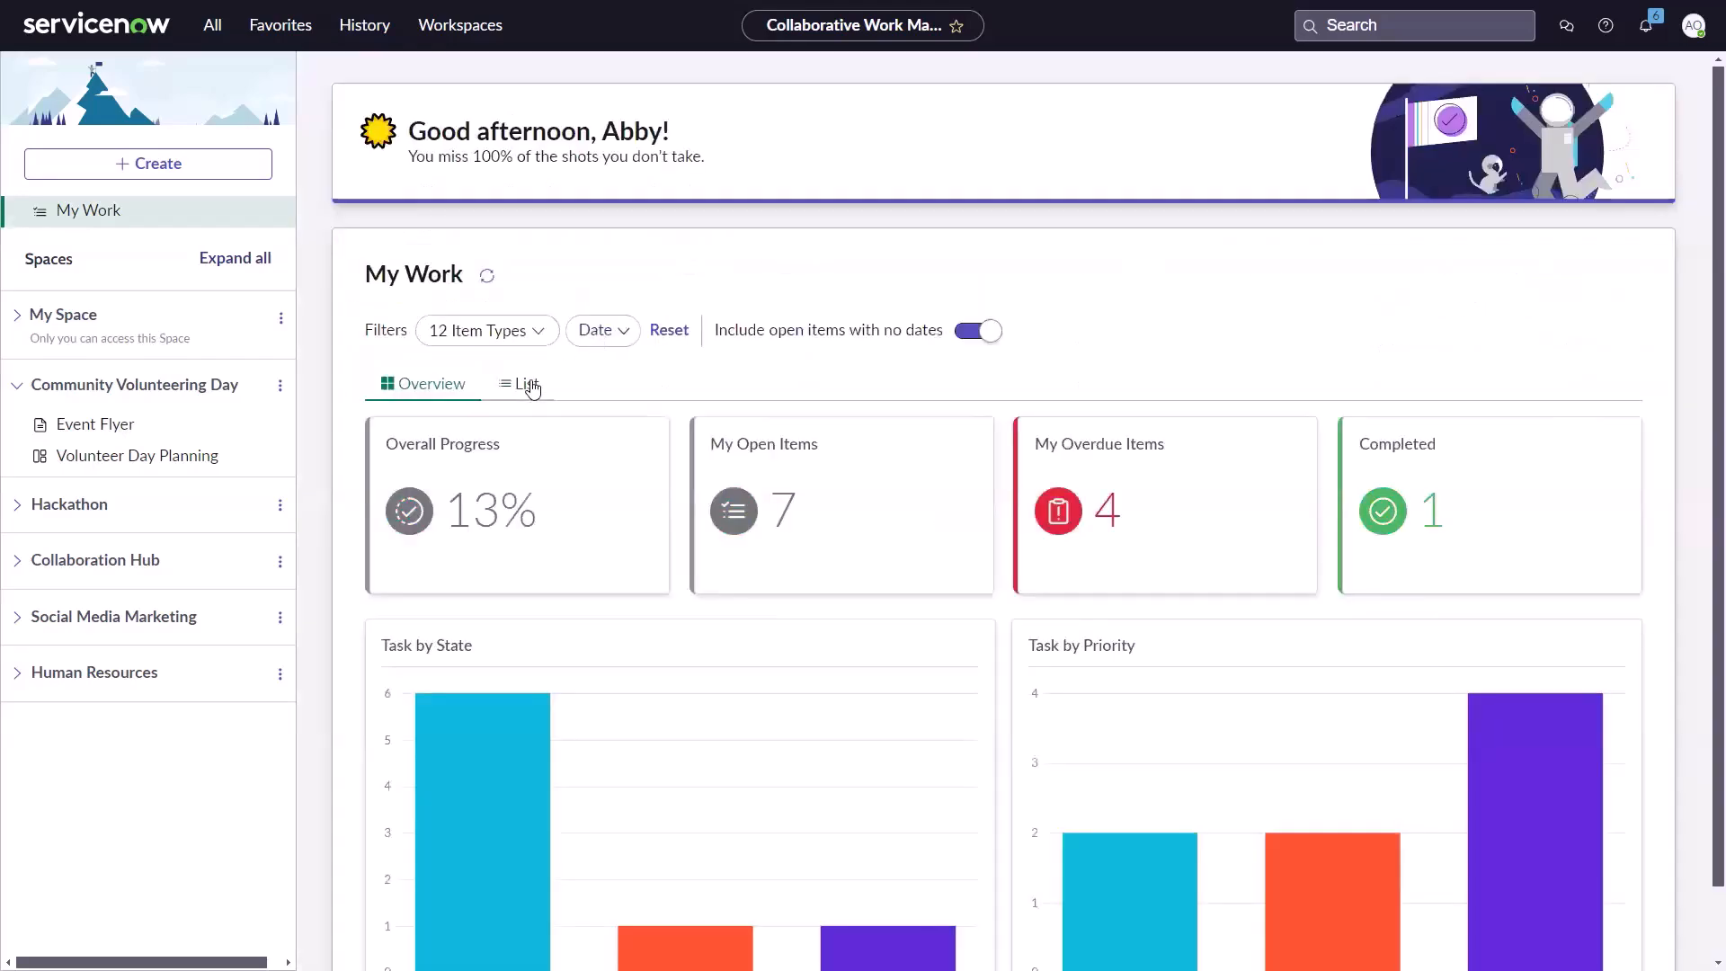
left_click(526, 384)
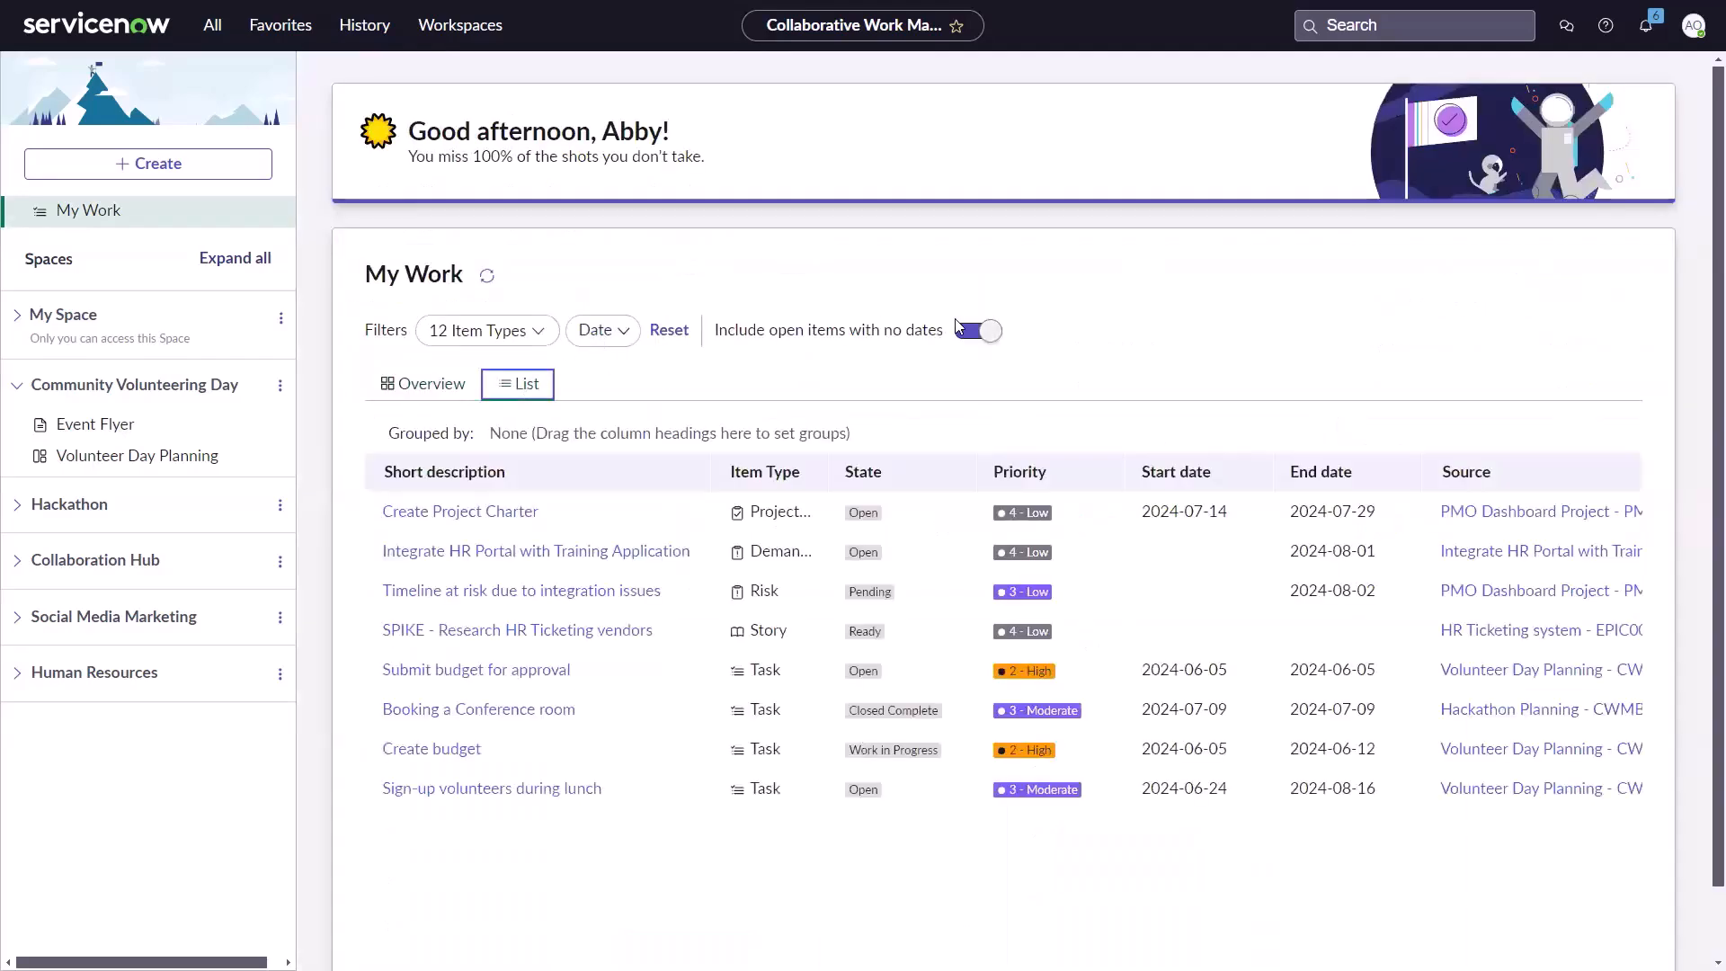
left_click(501, 515)
left_click(693, 468)
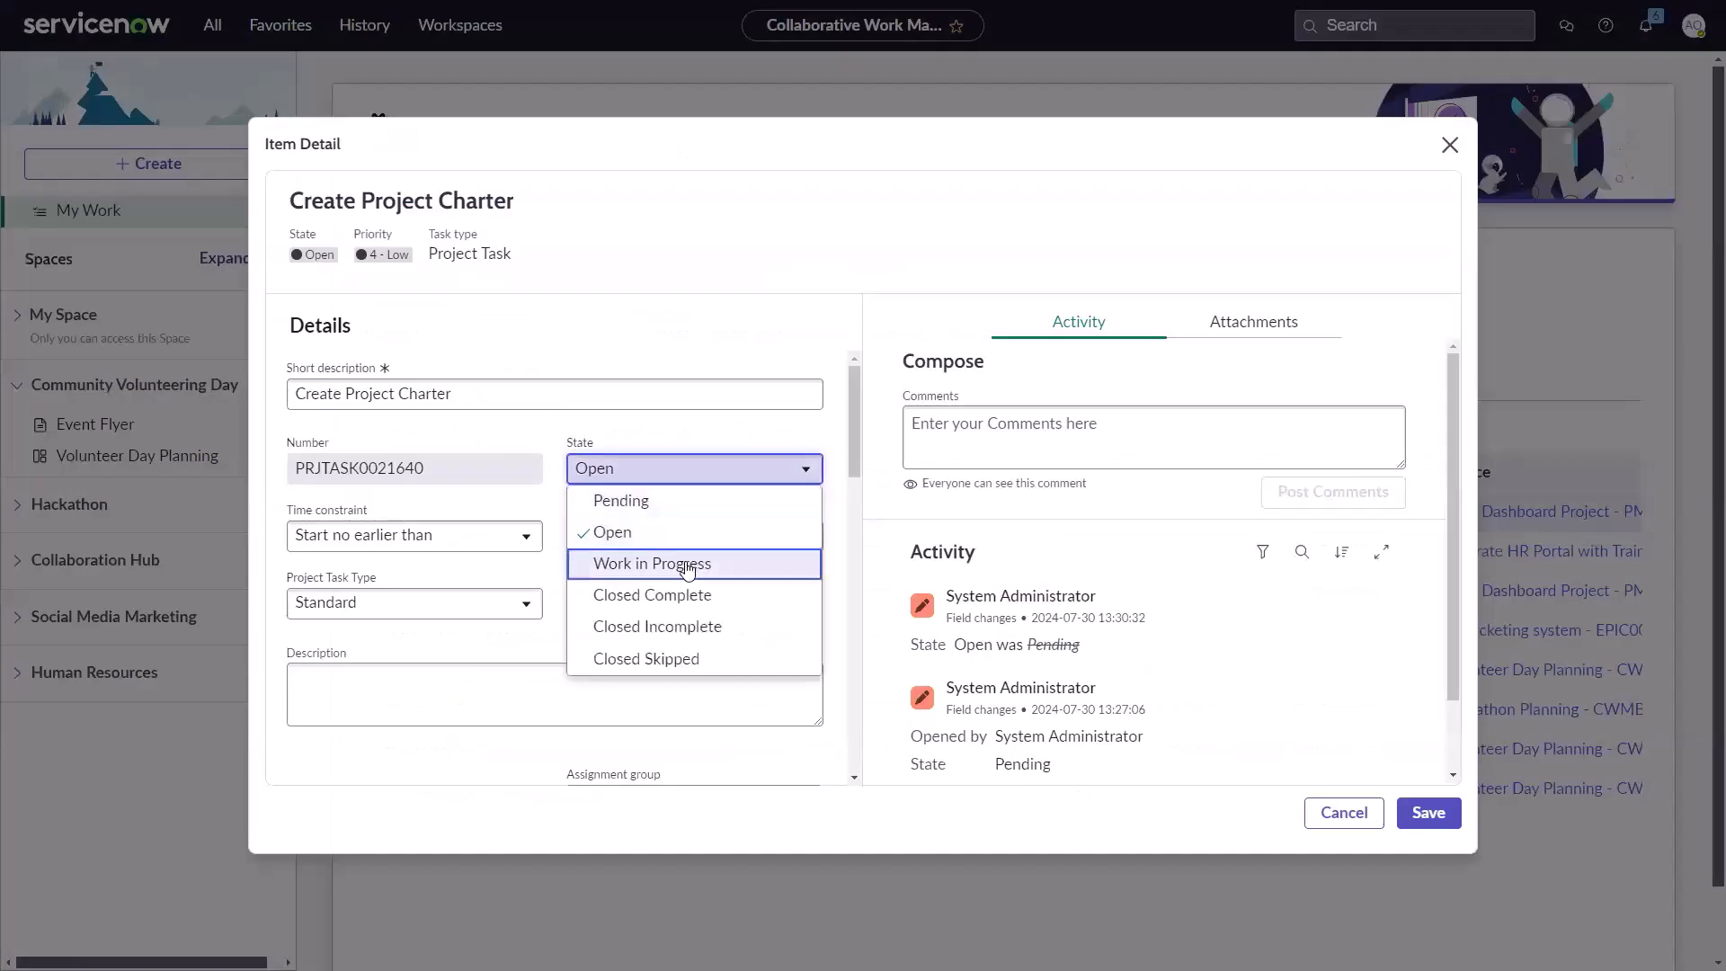
left_click(692, 570)
Post a 'Waiting for final approval!' comment and save the task
left_click(1153, 435)
type("Waiting for final approval!")
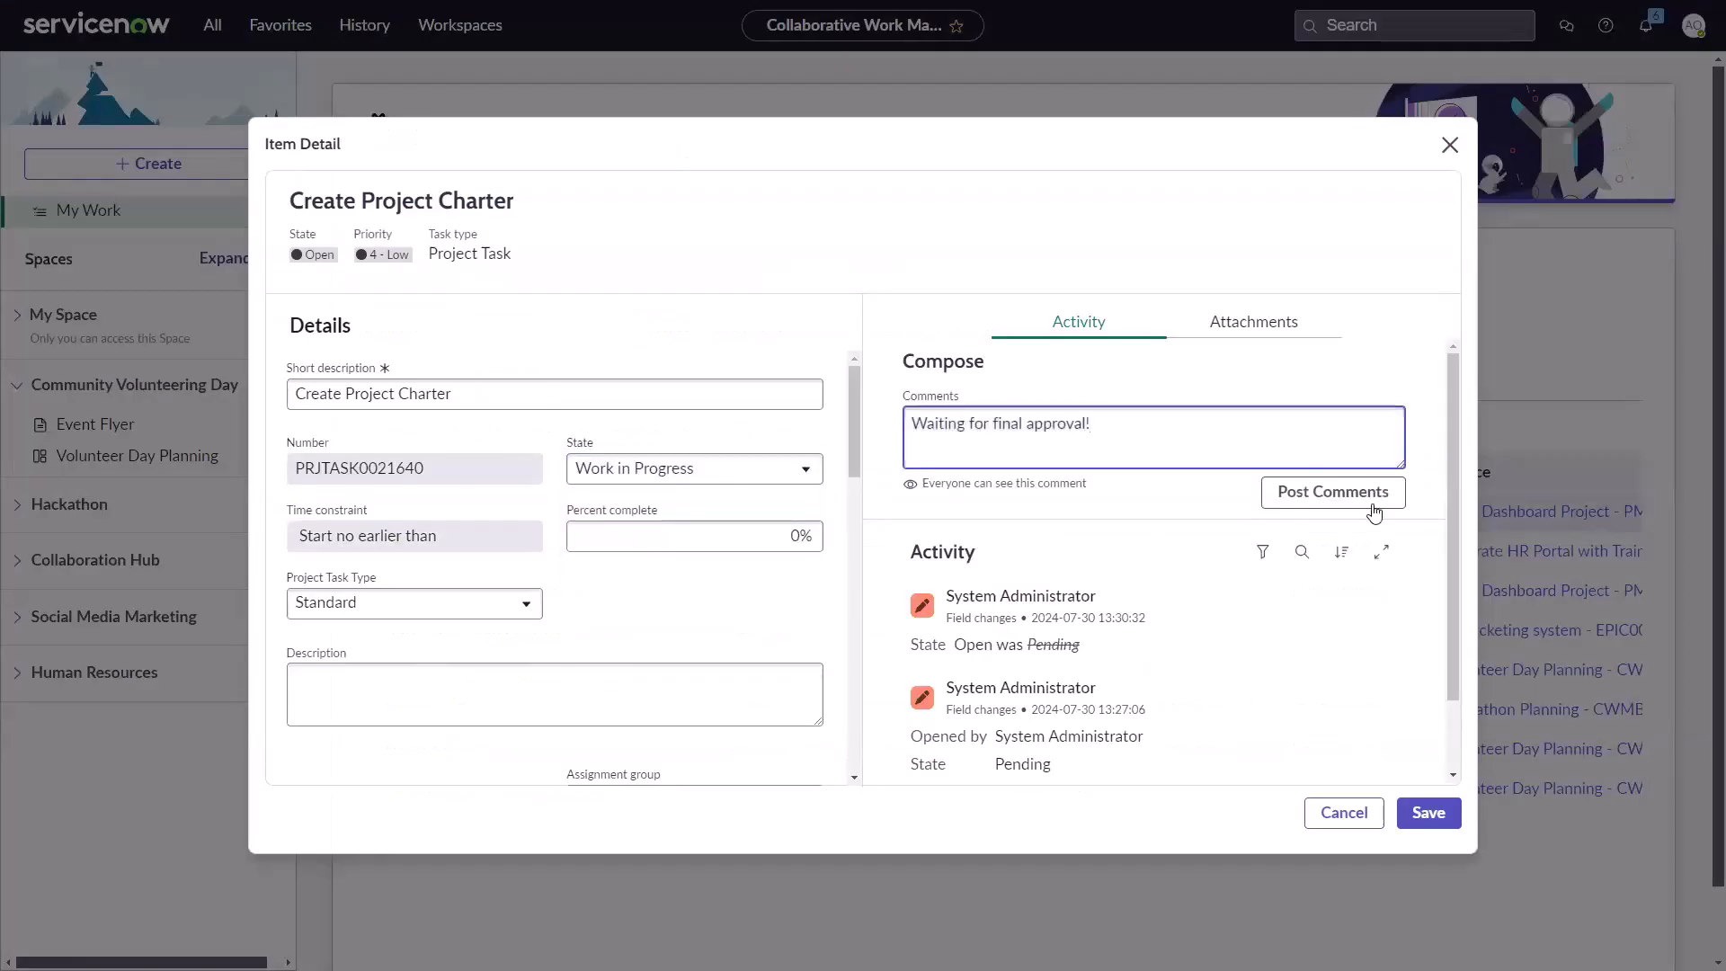
left_click(1332, 491)
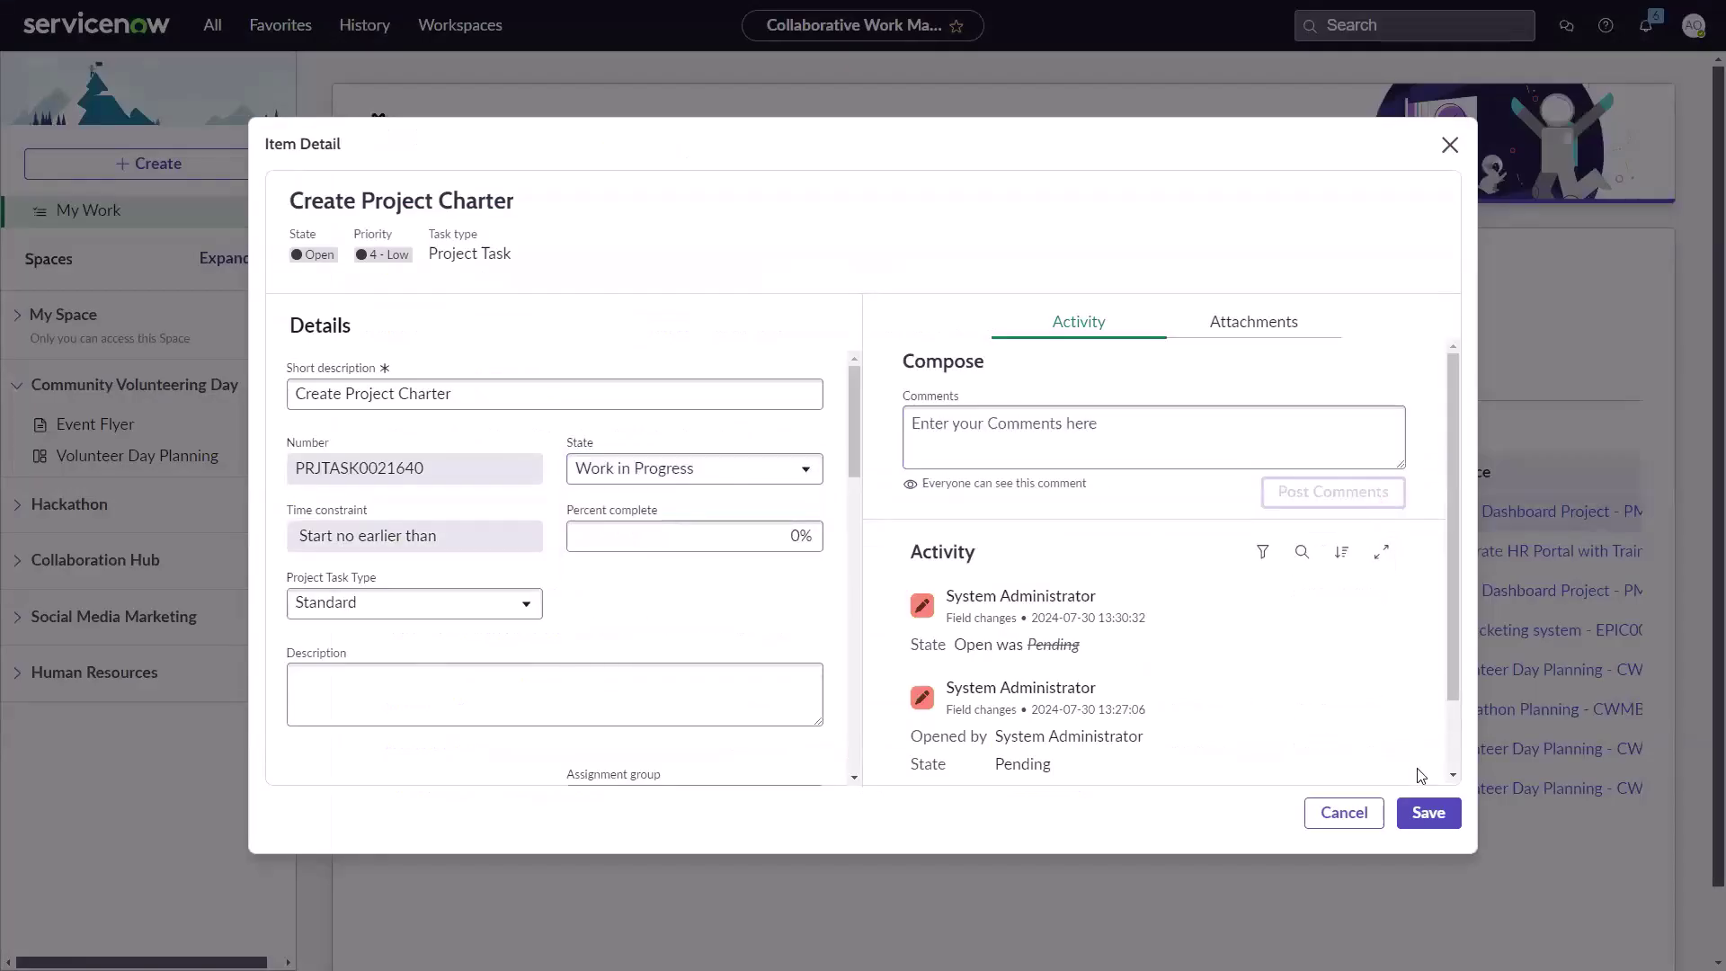
left_click(1431, 813)
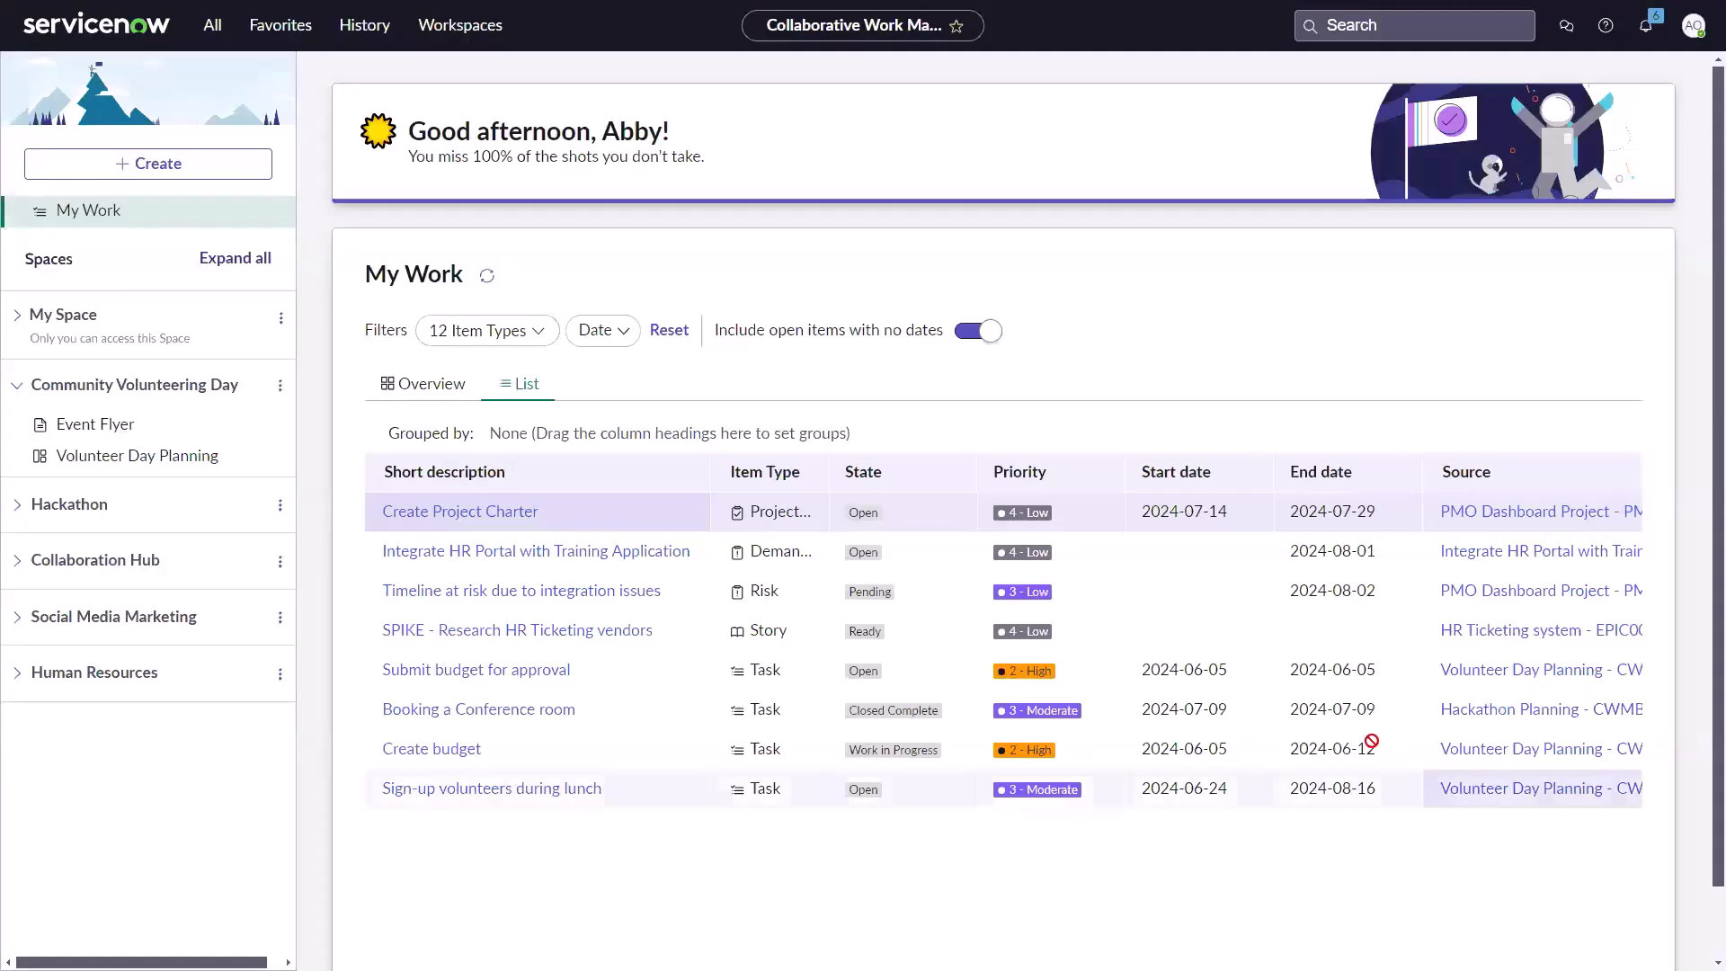
View the HR 2024 roadmap in Tracking mode and extend Volunteer Day Planning to end around September
left_click(460, 25)
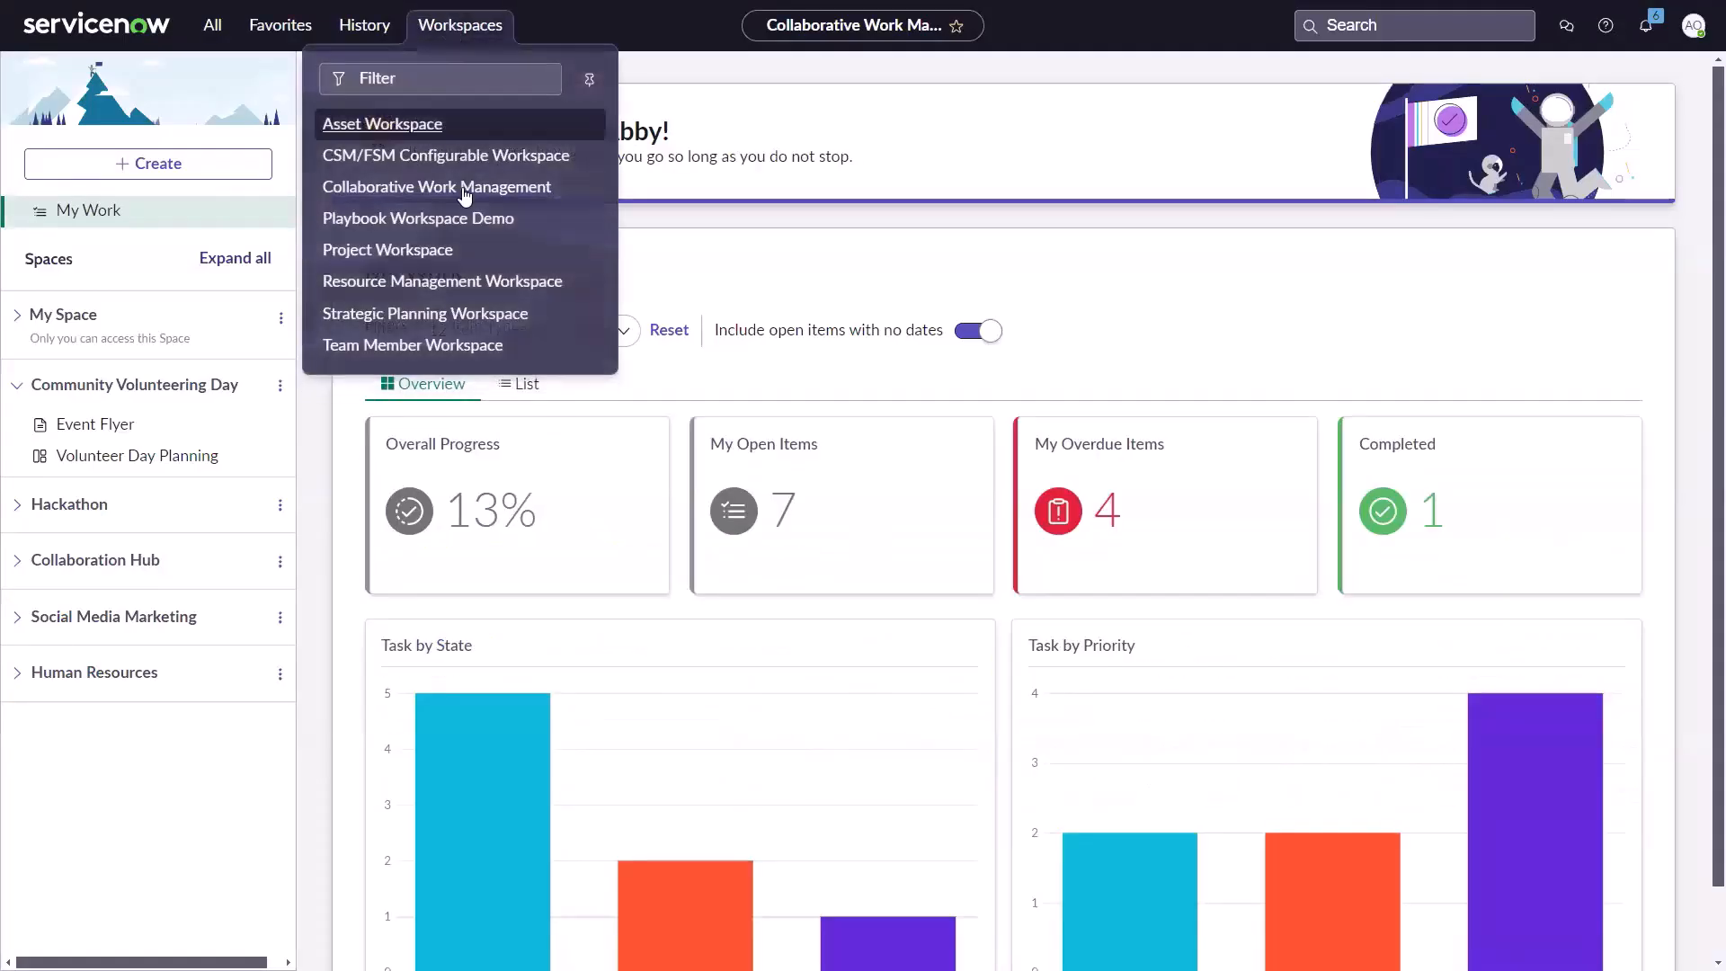
left_click(425, 312)
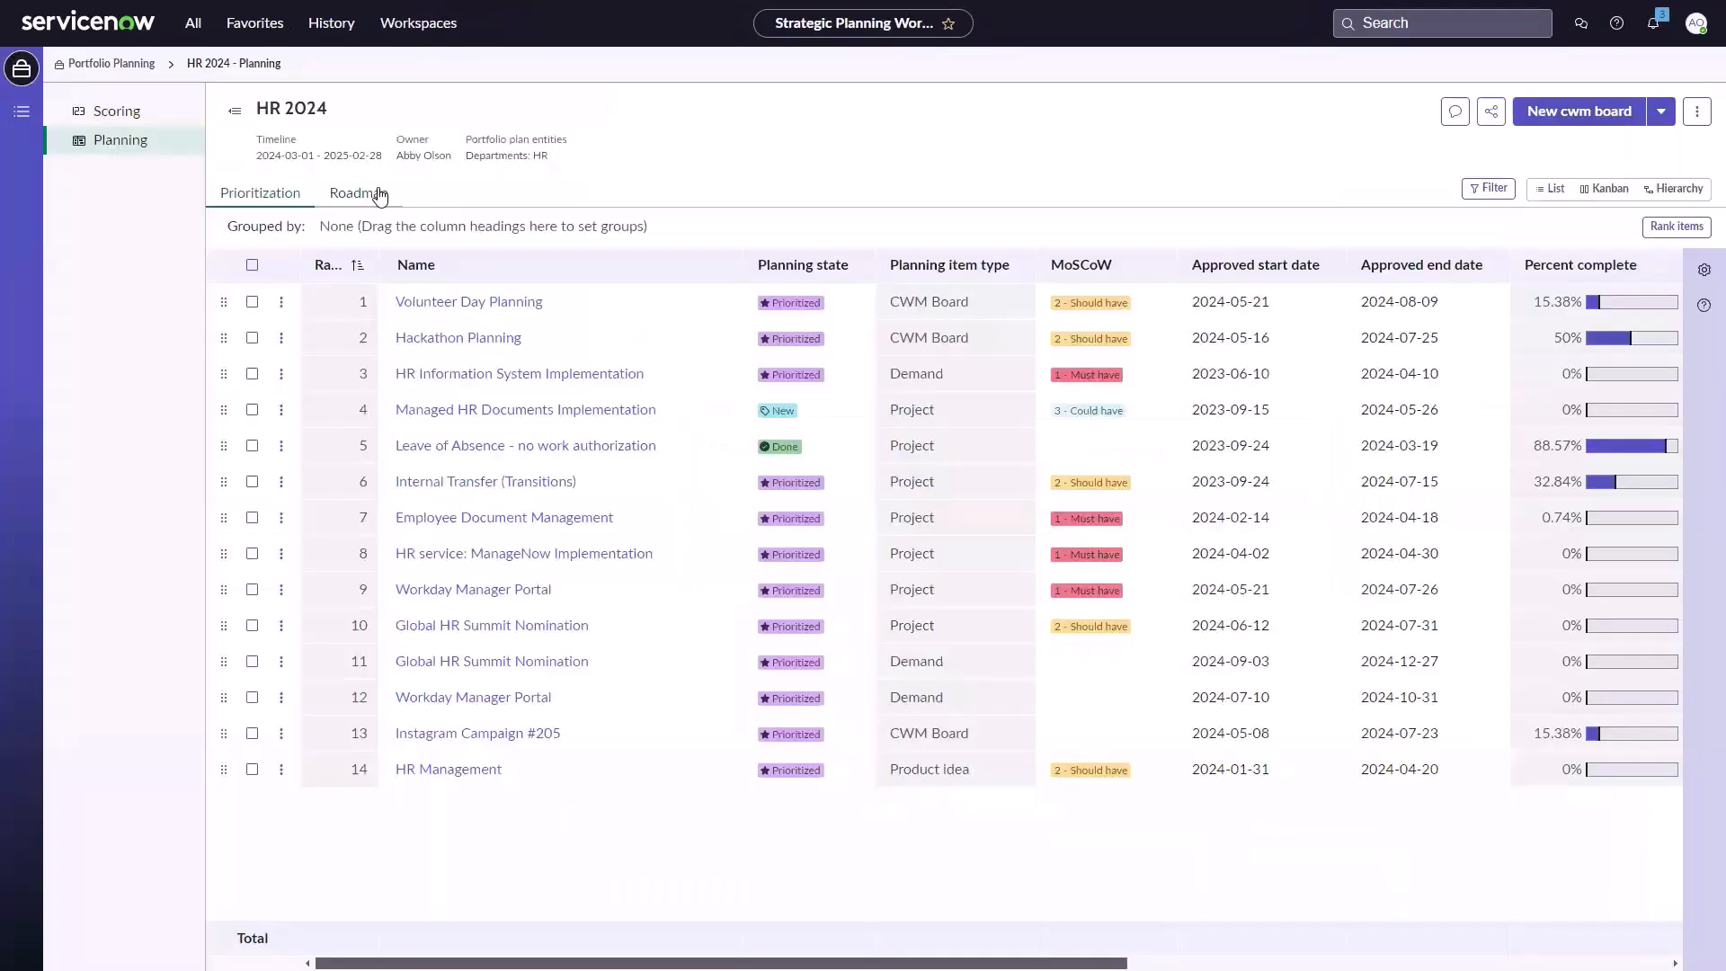
left_click(357, 193)
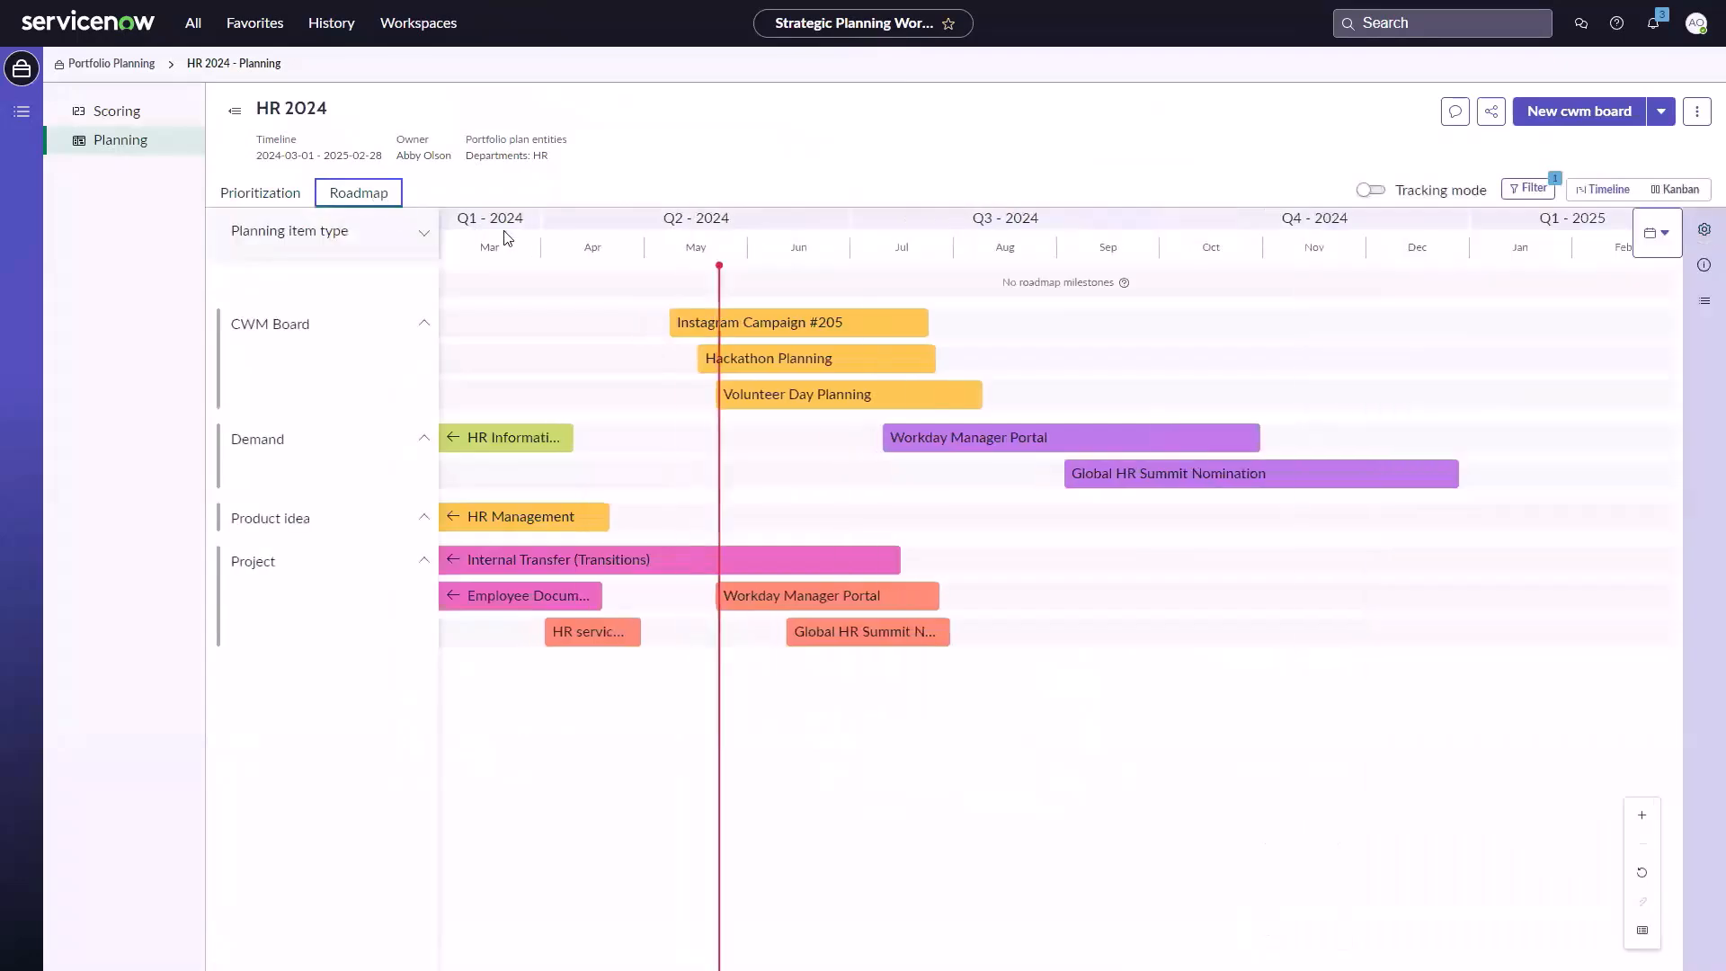
left_click(1371, 190)
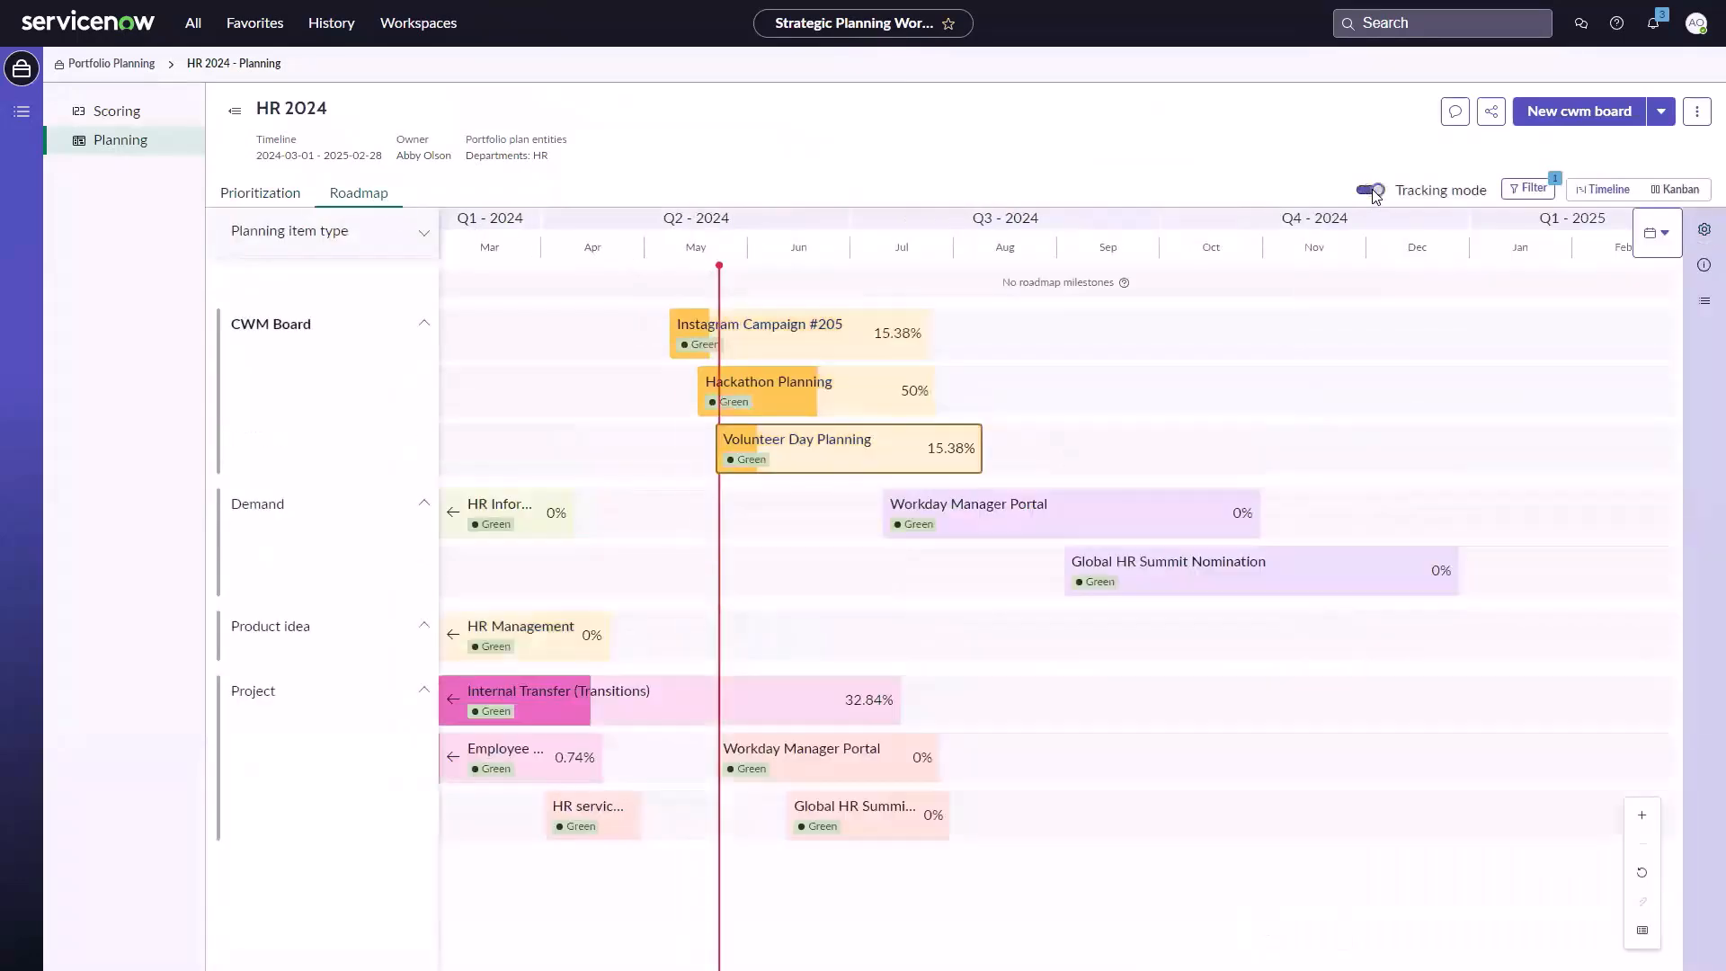
mouse_move(850, 448)
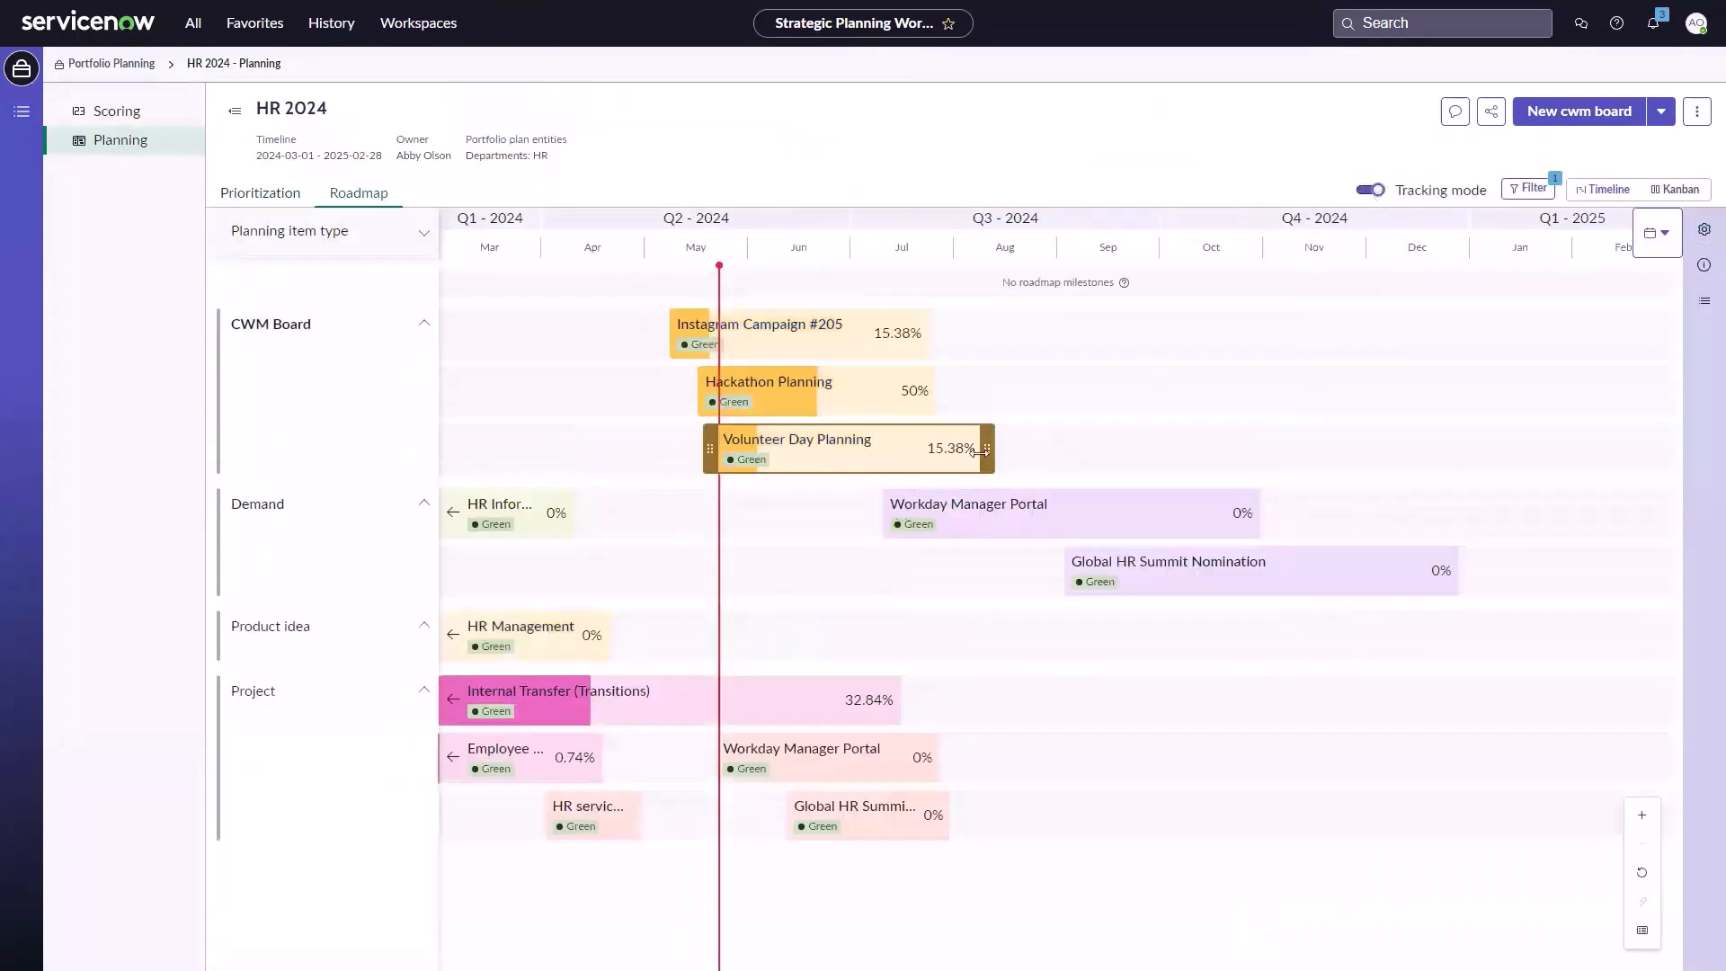
left_click_drag(989, 448, 1188, 450)
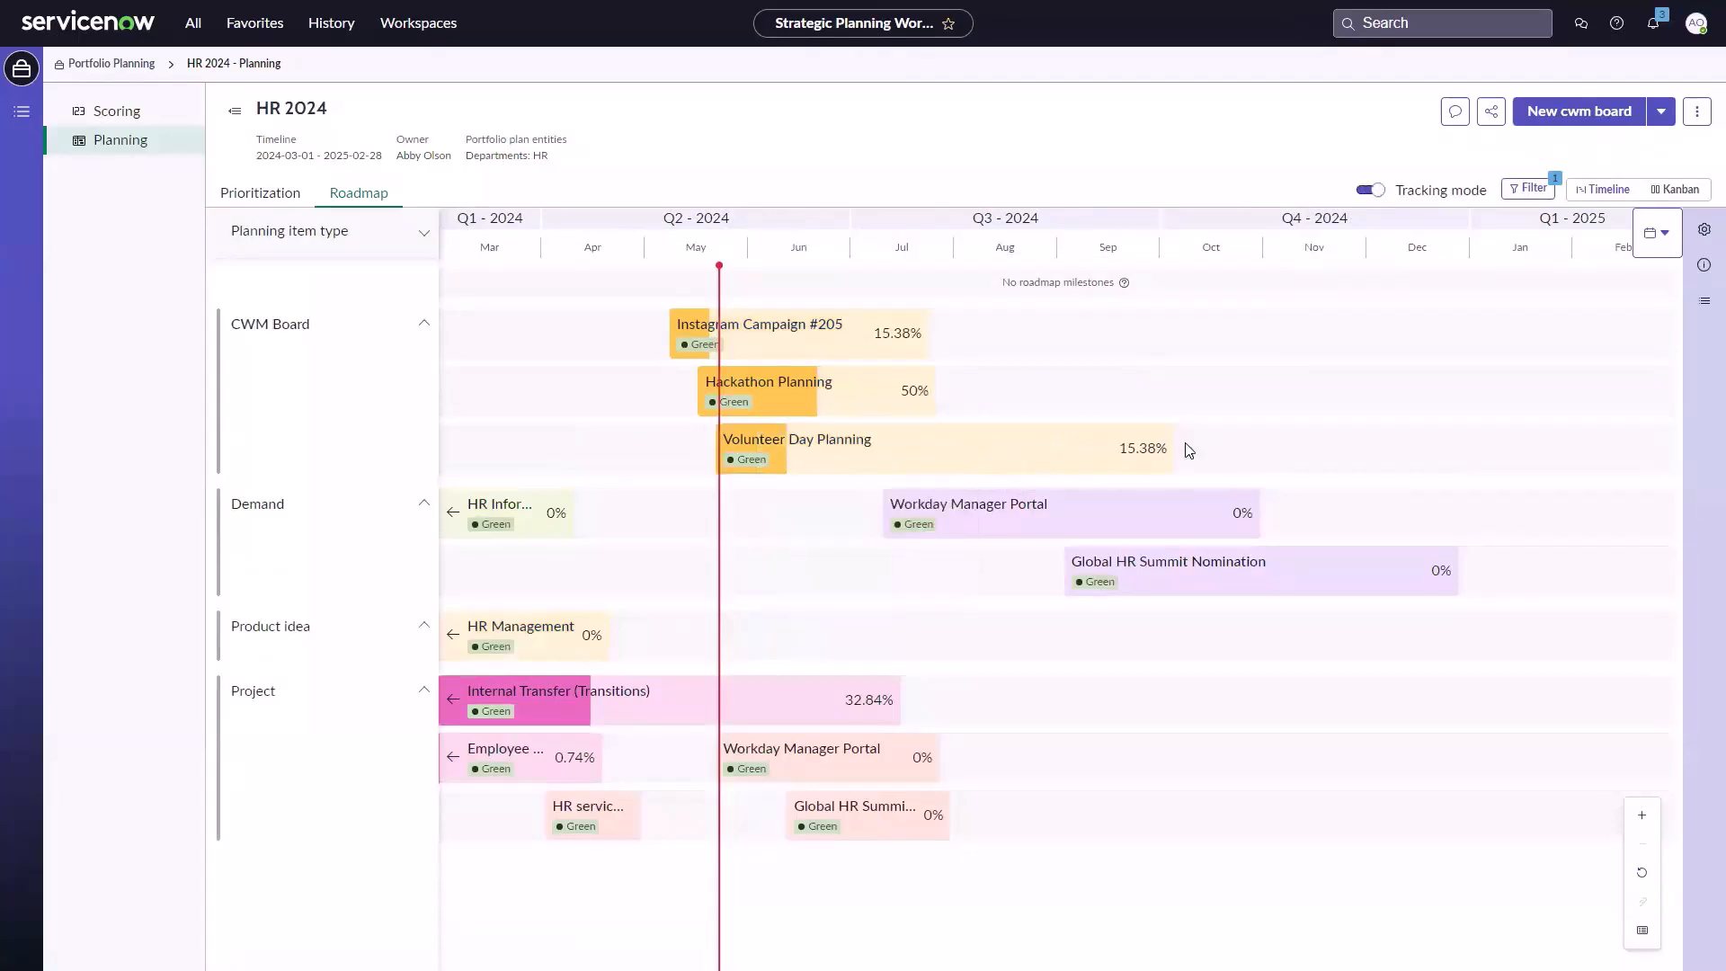